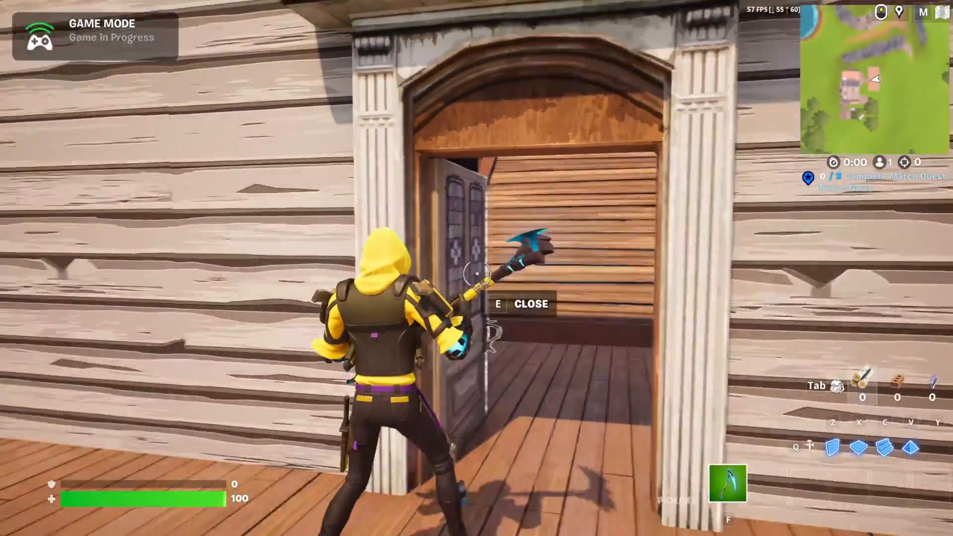
# Run the character around the building corner and out through the doorway onto the deck
pyautogui.press('w')
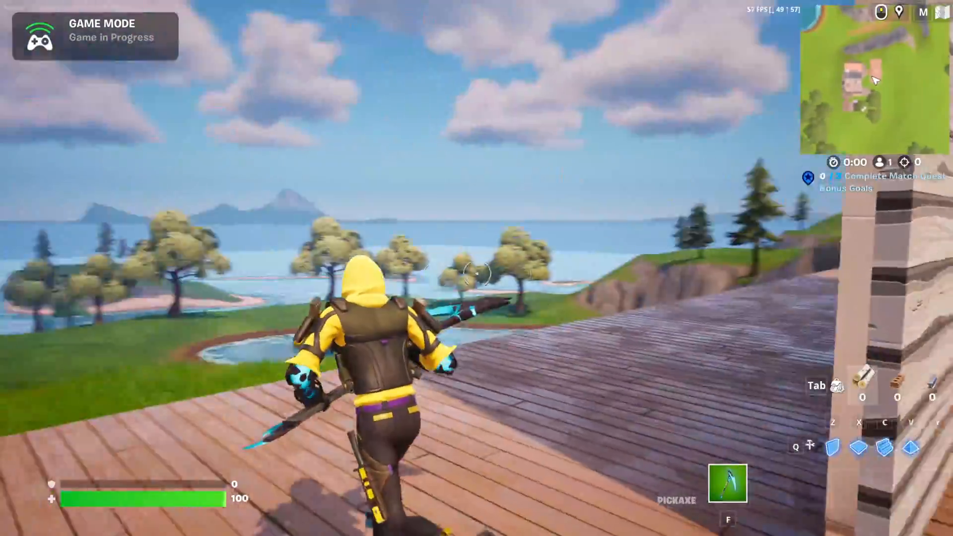
pyautogui.press('w')
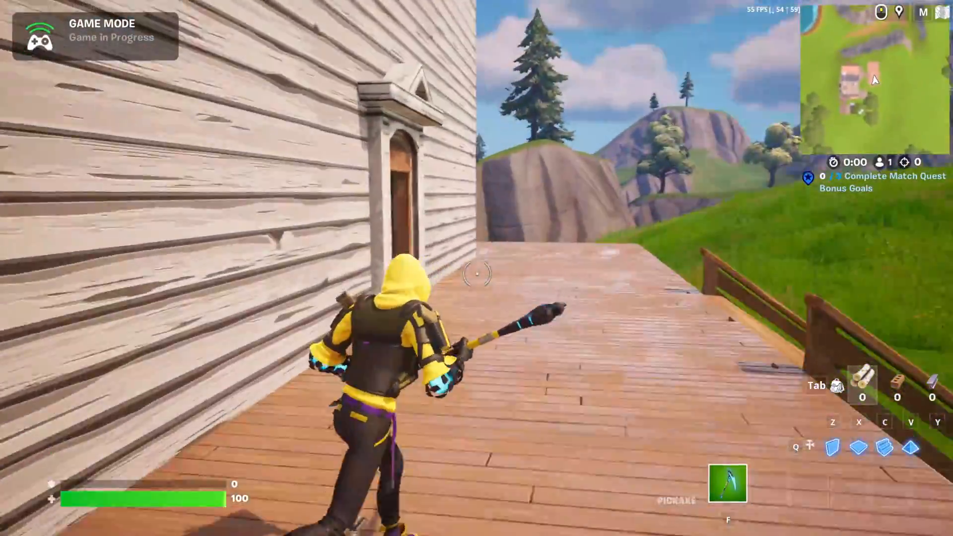
pyautogui.press('w')
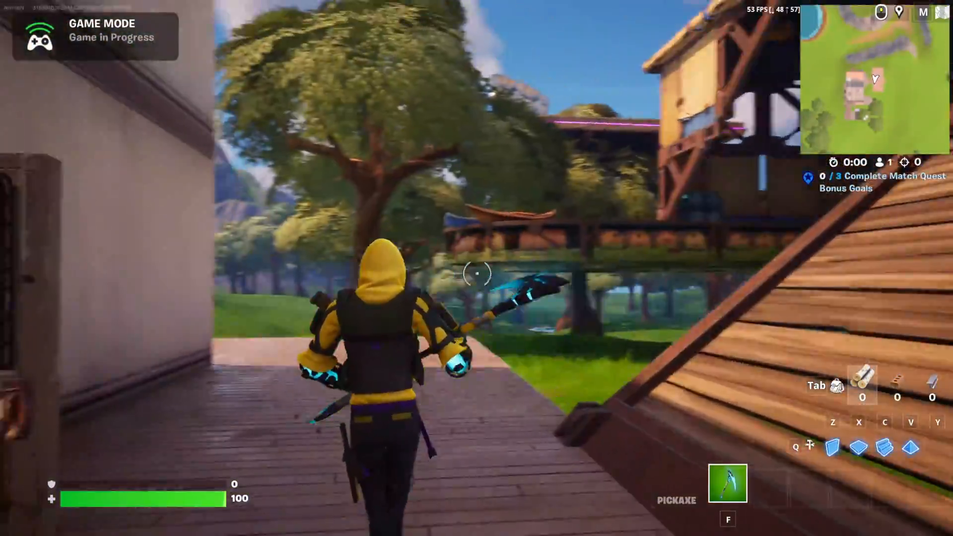
pyautogui.press('w')
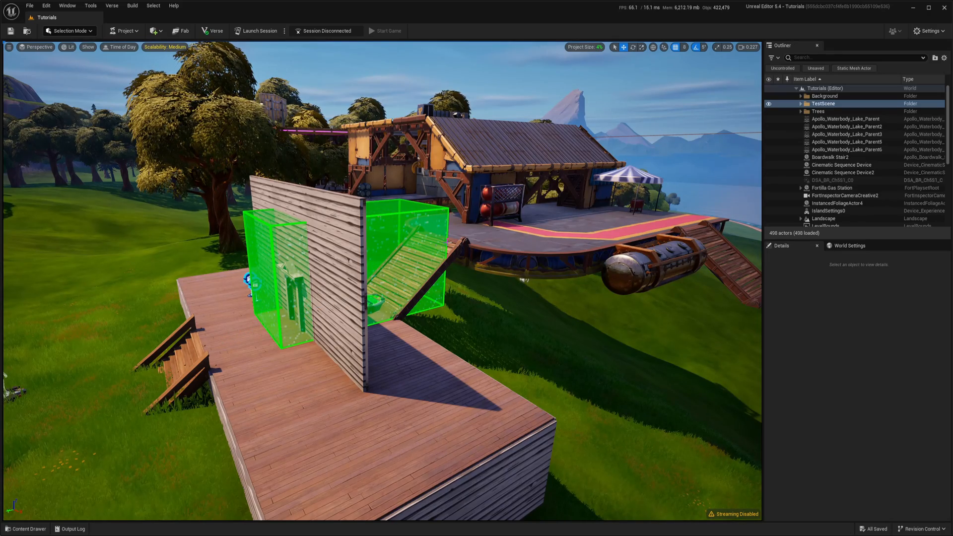
# Inspect both cinematic sequence devices on the wall, then clear the selection
pyautogui.moveTo(522, 279); pyautogui.dragTo(372, 283, button='right')
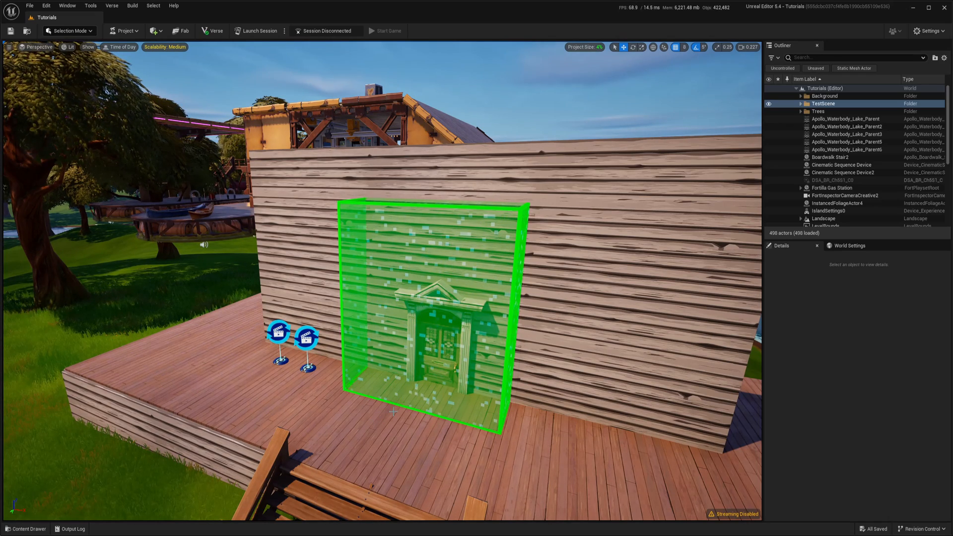
pyautogui.moveTo(392, 412)
pyautogui.mouseDown(button='right')
pyautogui.moveTo(462, 410)
pyautogui.moveTo(372, 335)
pyautogui.moveTo(388, 328)
pyautogui.mouseUp(button='right')
pyautogui.click(409, 328)
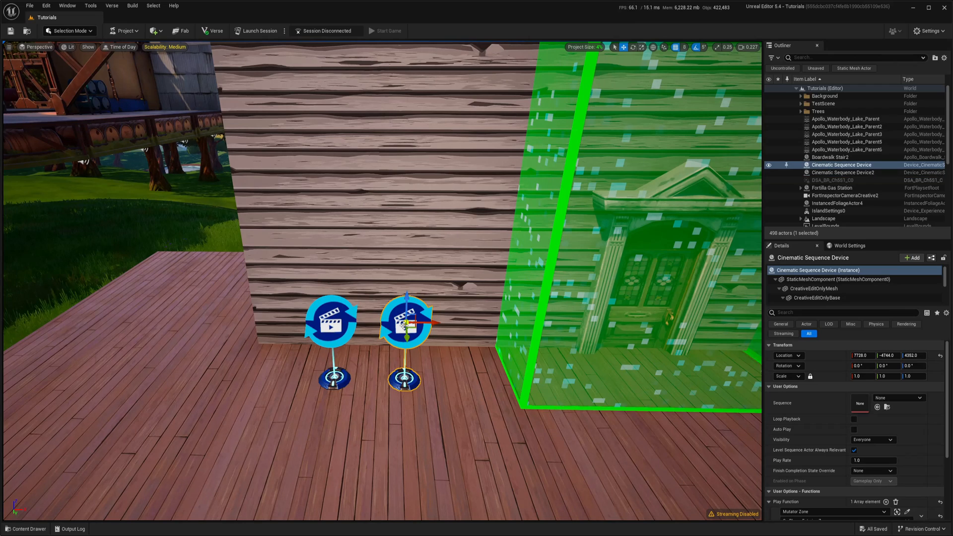
pyautogui.scroll(-3, 801, 443)
pyautogui.scroll(-1, 790, 450)
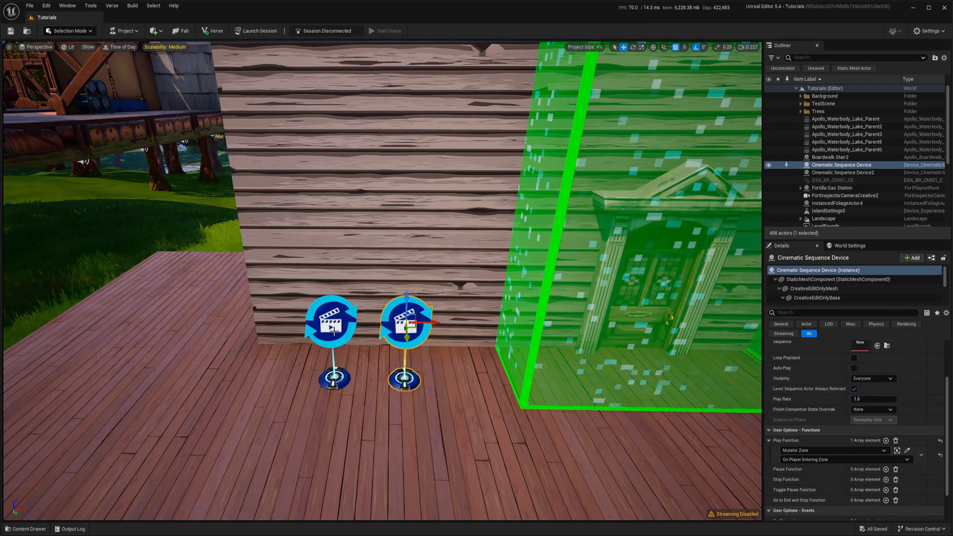
pyautogui.click(333, 320)
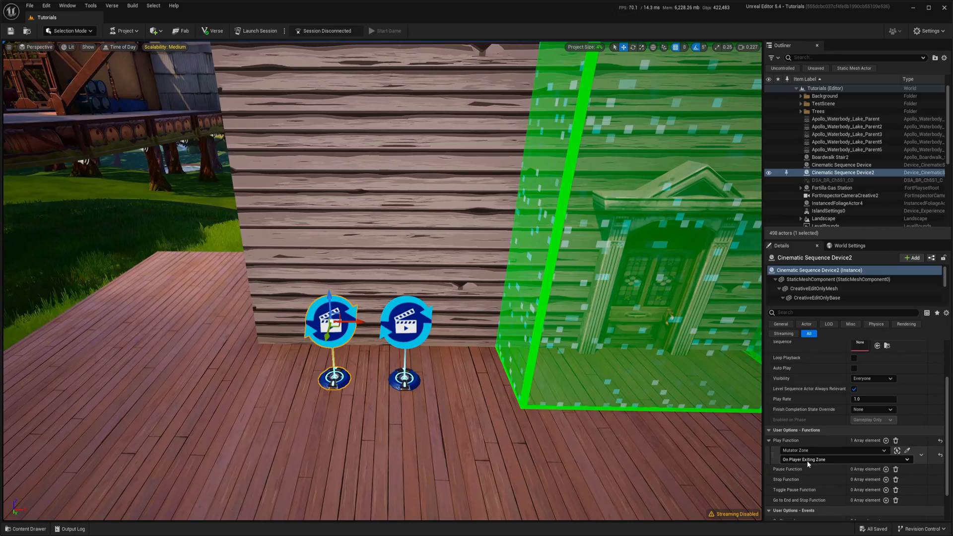
pyautogui.moveTo(373, 262); pyautogui.dragTo(387, 246, button='right')
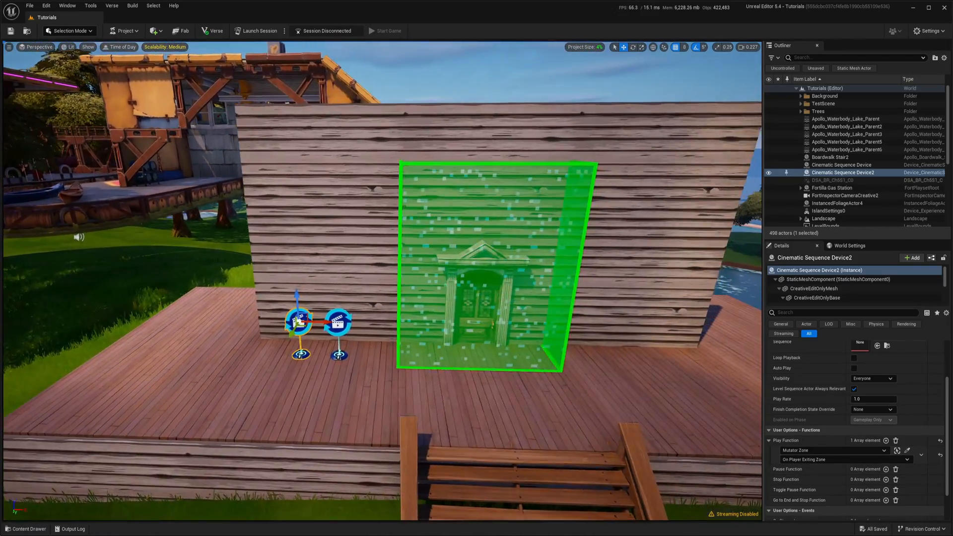
pyautogui.moveTo(476, 298); pyautogui.dragTo(506, 362, button='right')
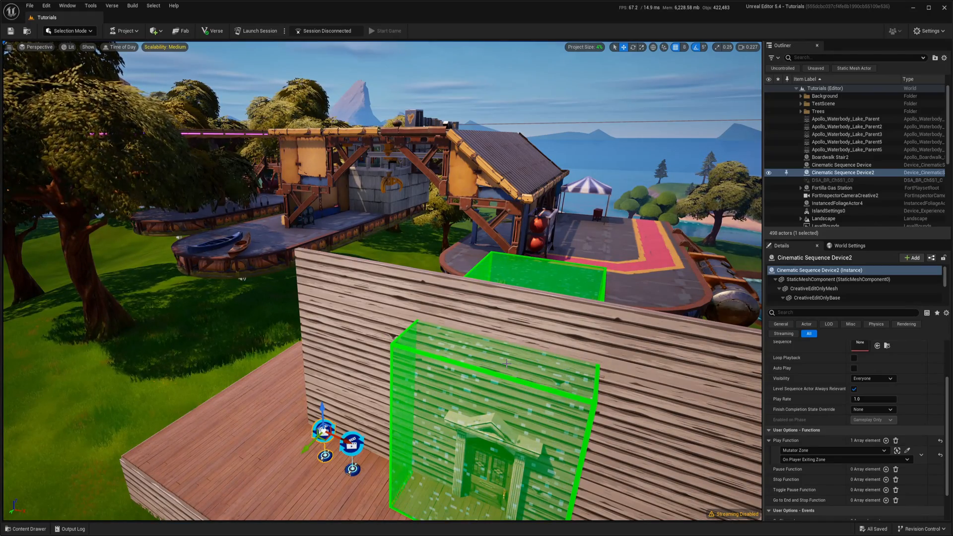
pyautogui.press('Escape')
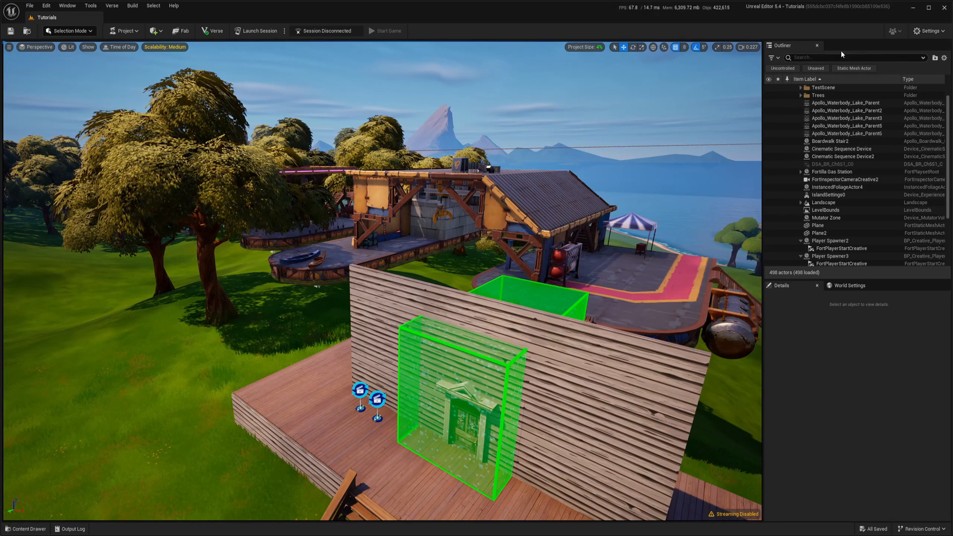
# Add the Data Layers outliner and give the Fortilla Gas Station an empty Data Layer Assets slot
pyautogui.click(68, 7)
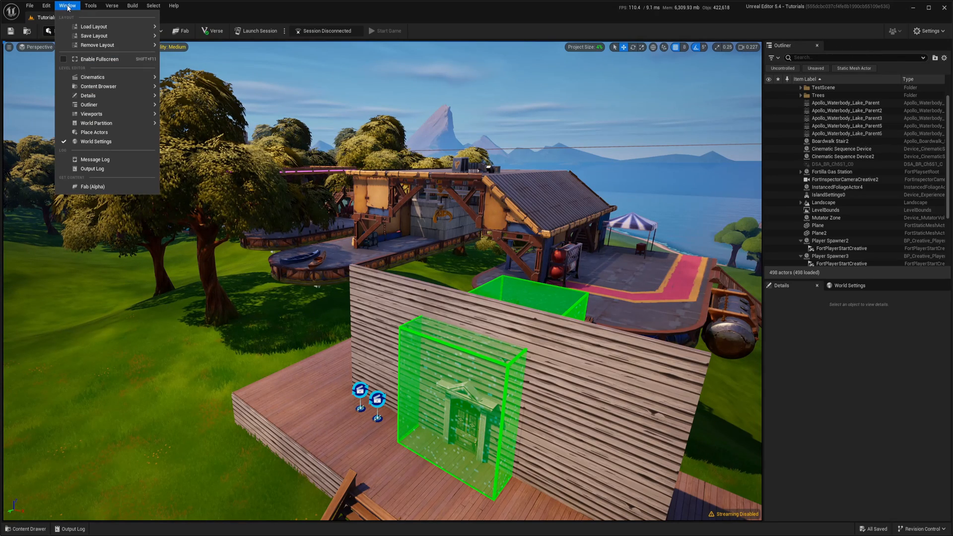
pyautogui.moveTo(97, 123)
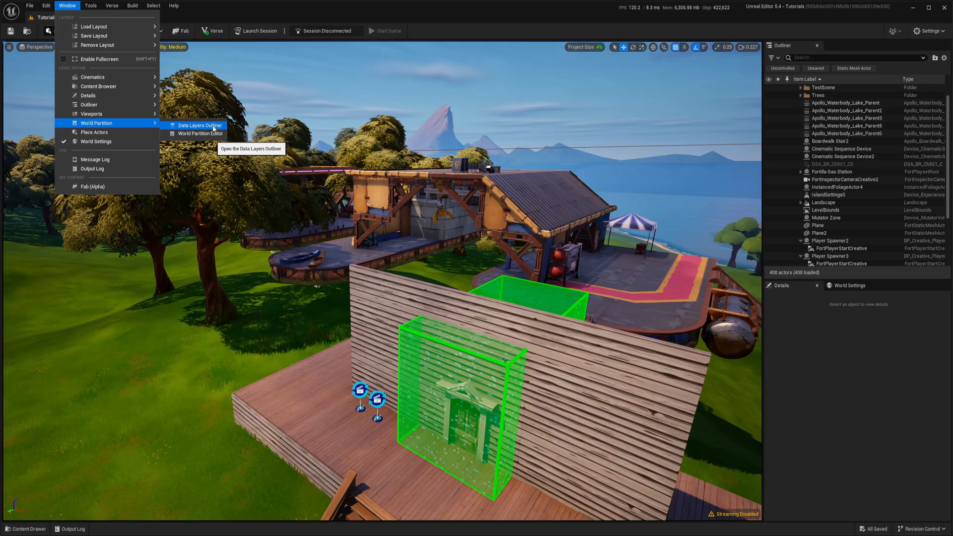
pyautogui.click(199, 125)
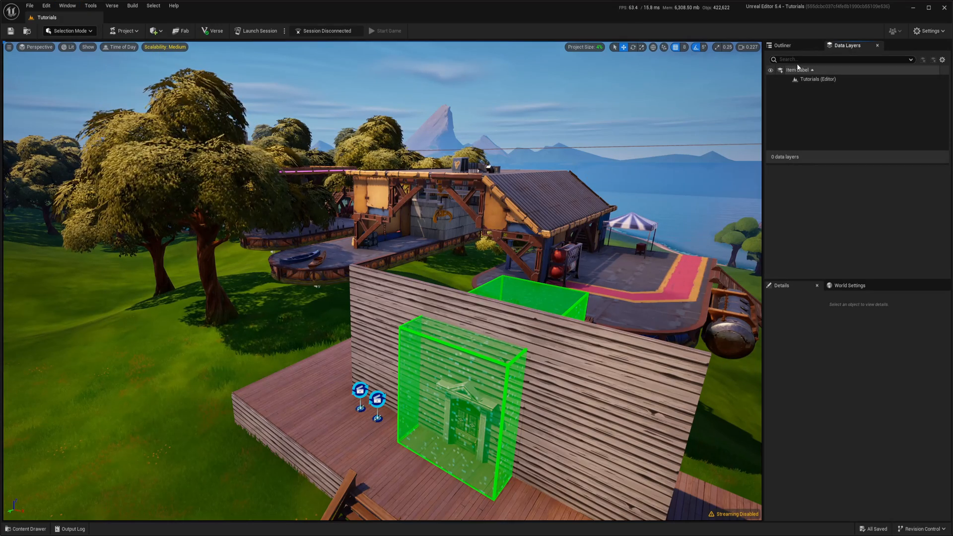
pyautogui.click(783, 45)
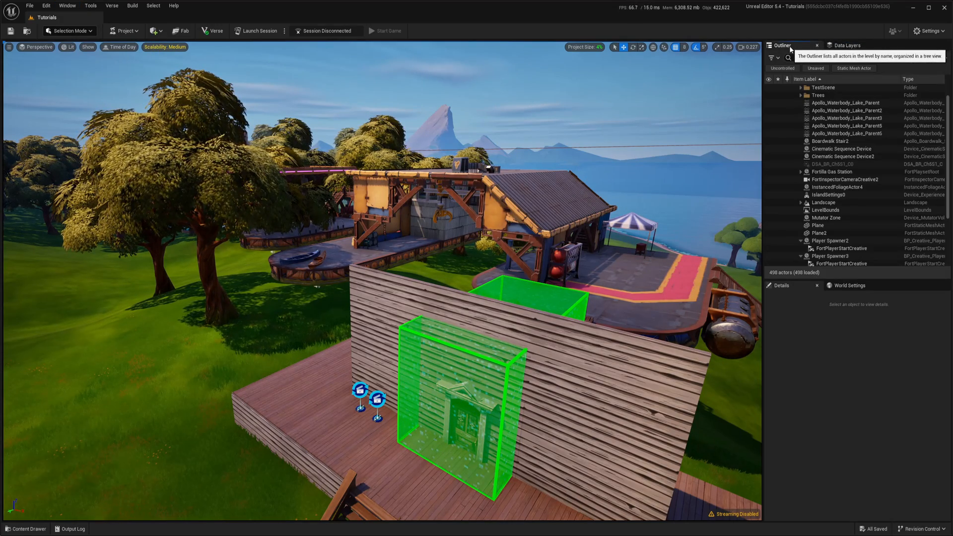
pyautogui.click(830, 172)
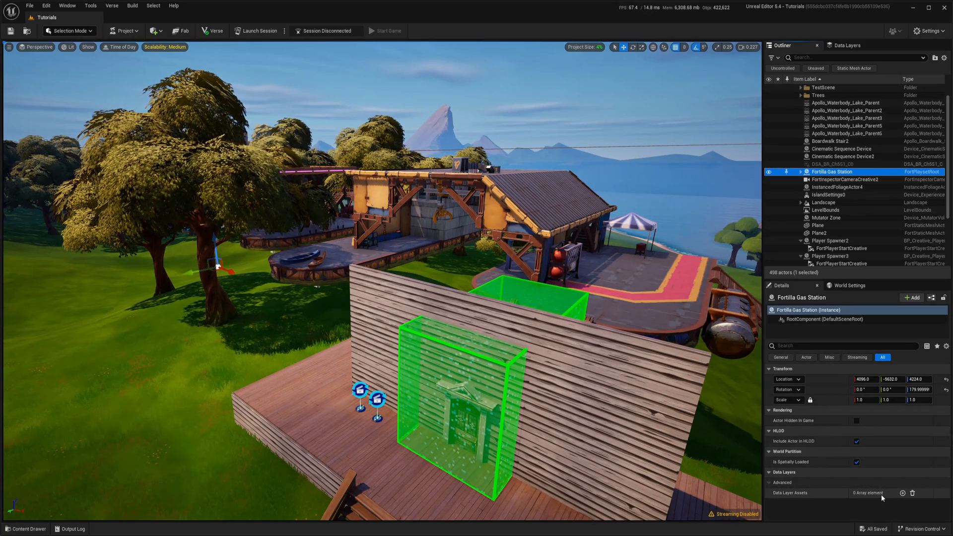
pyautogui.click(902, 493)
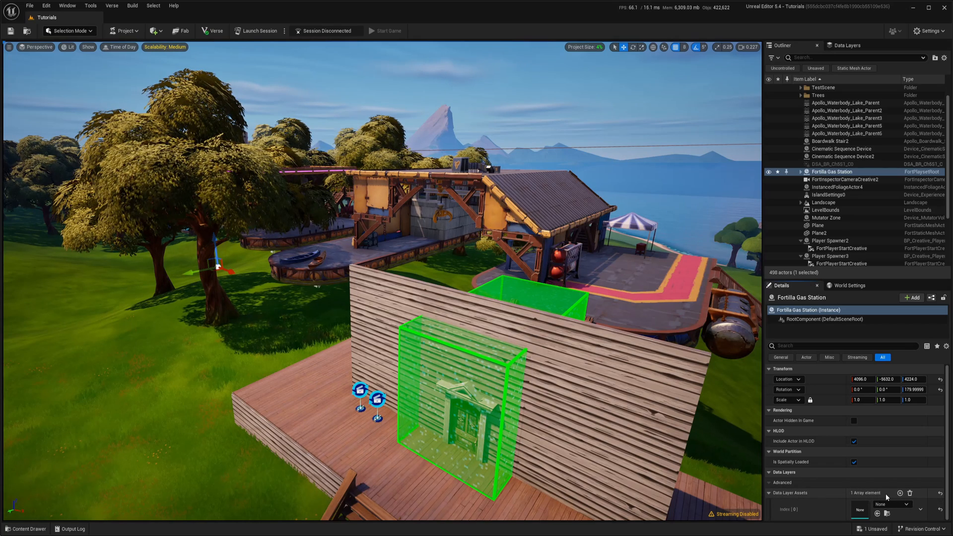
pyautogui.click(900, 504)
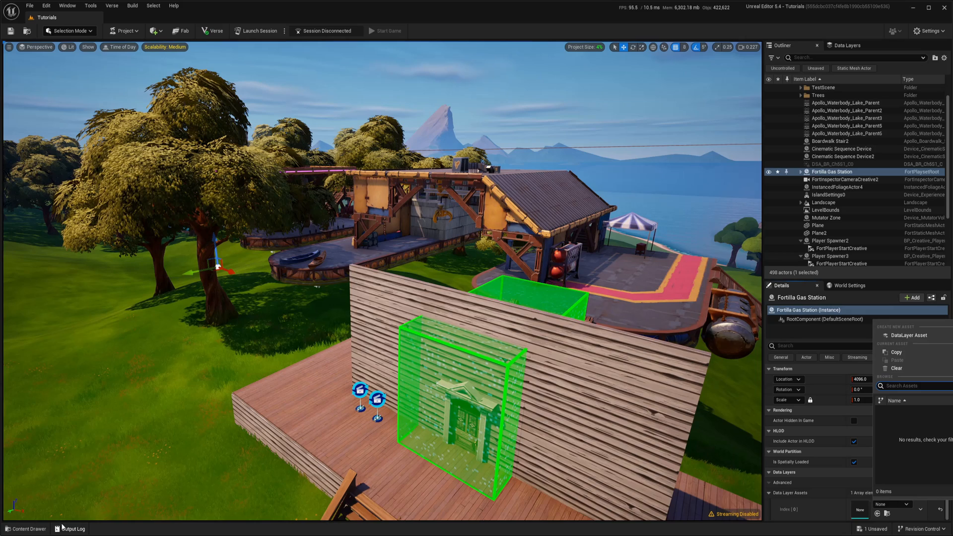
# Create a Data Layer Asset named DL_GasStation in the DataLayers content folder
pyautogui.click(30, 530)
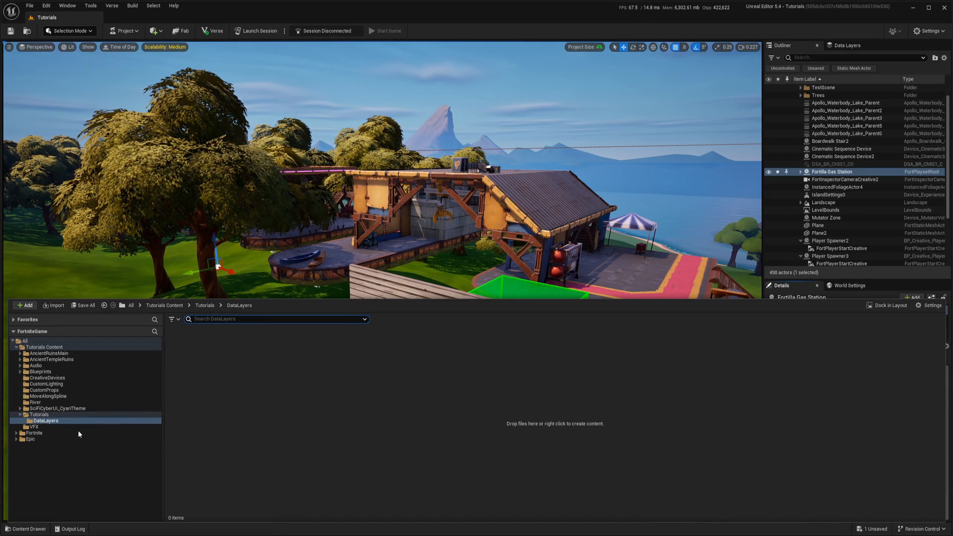
pyautogui.rightClick(211, 373)
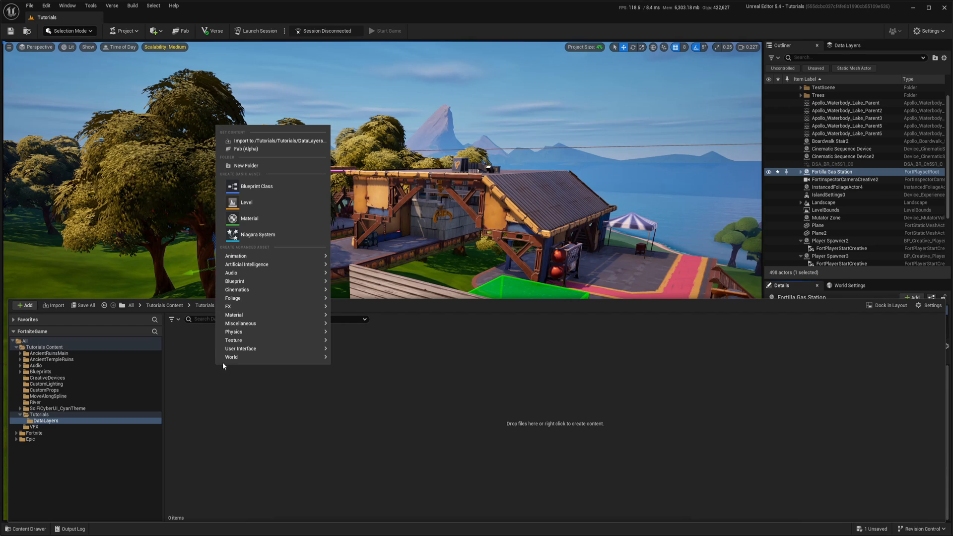
pyautogui.moveTo(232, 357)
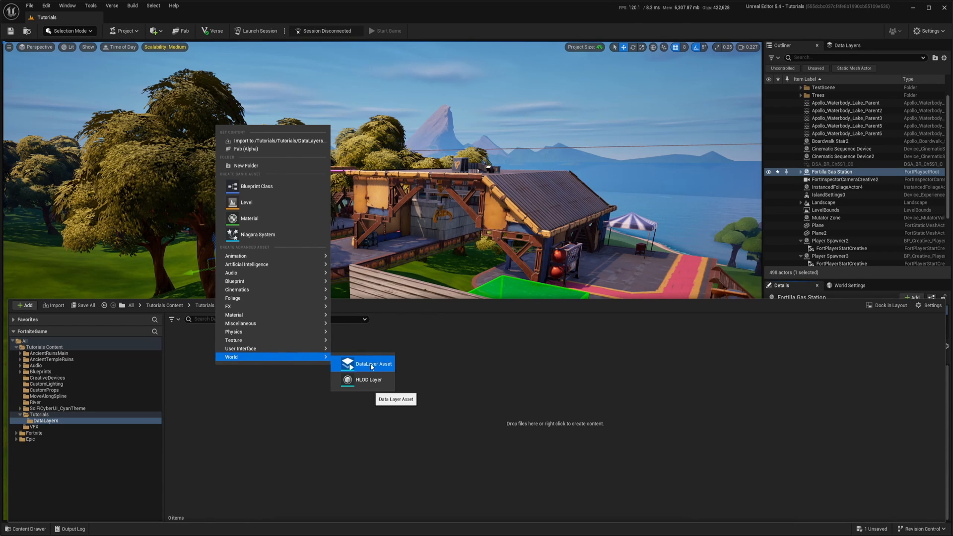
pyautogui.click(370, 365)
pyautogui.write('DL_')
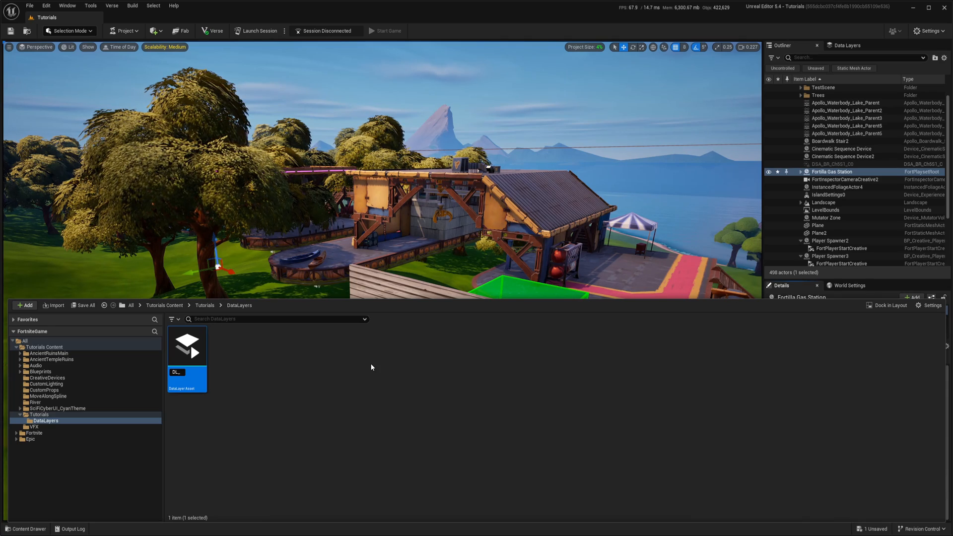
pyautogui.write('G')
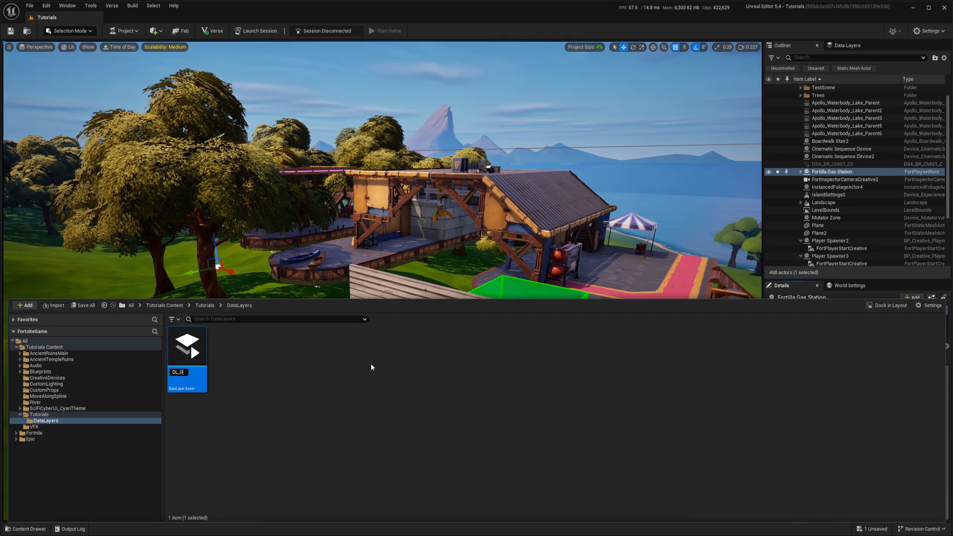
pyautogui.write('asStation')
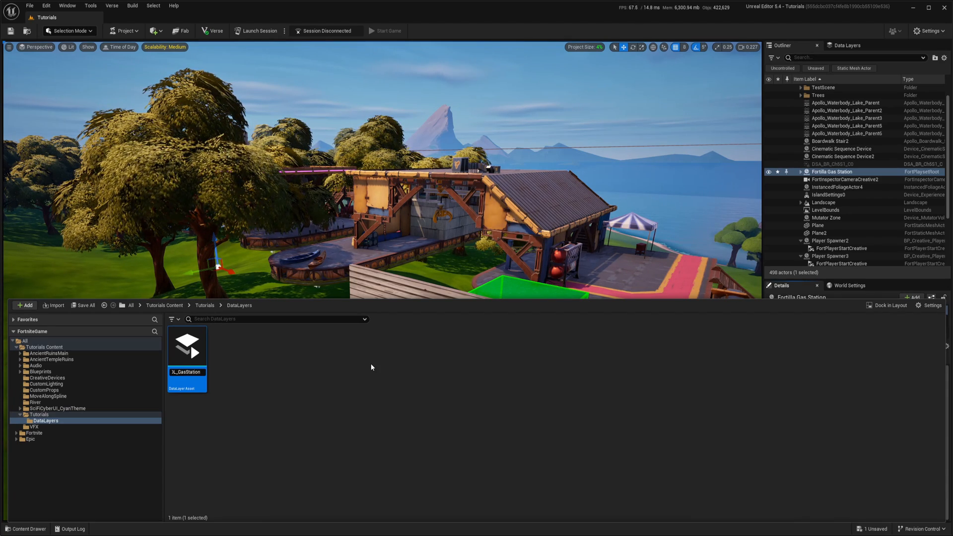
pyautogui.press('Return')
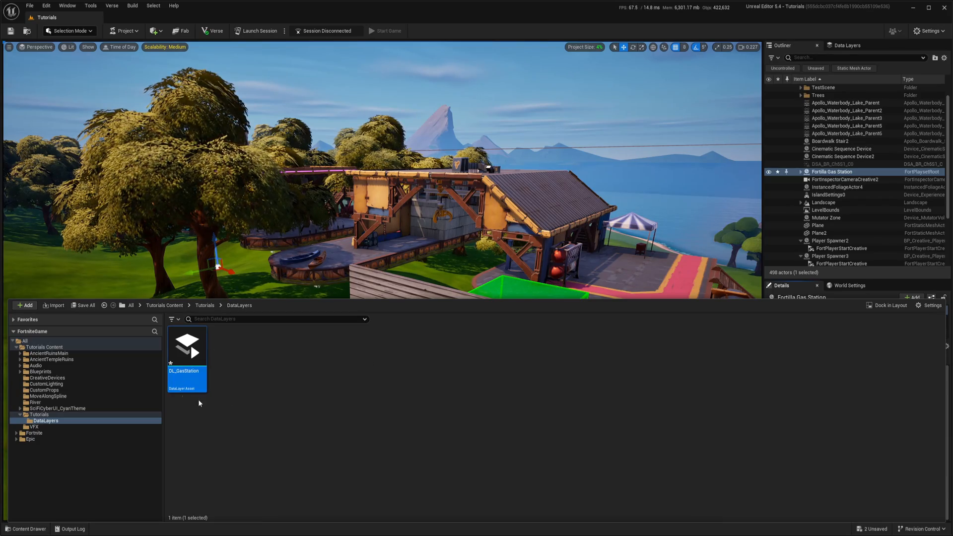
# Assign DL_GasStation to the gas station's Data Layer Assets Index [0] slot and deselect it
pyautogui.hotkey('ctrl', 'space')
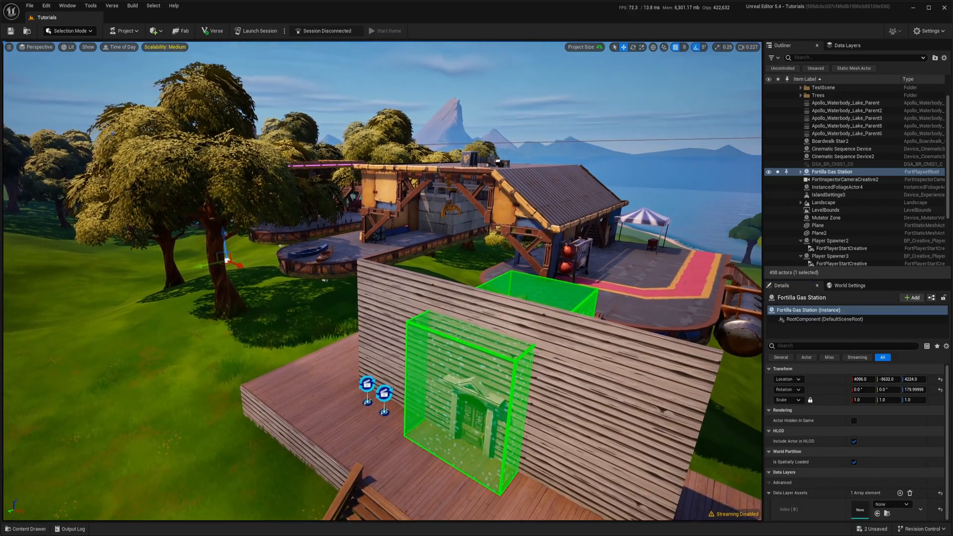
pyautogui.moveTo(373, 298)
pyautogui.mouseDown(button='right')
pyautogui.moveTo(417, 283)
pyautogui.moveTo(427, 290)
pyautogui.mouseUp(button='right')
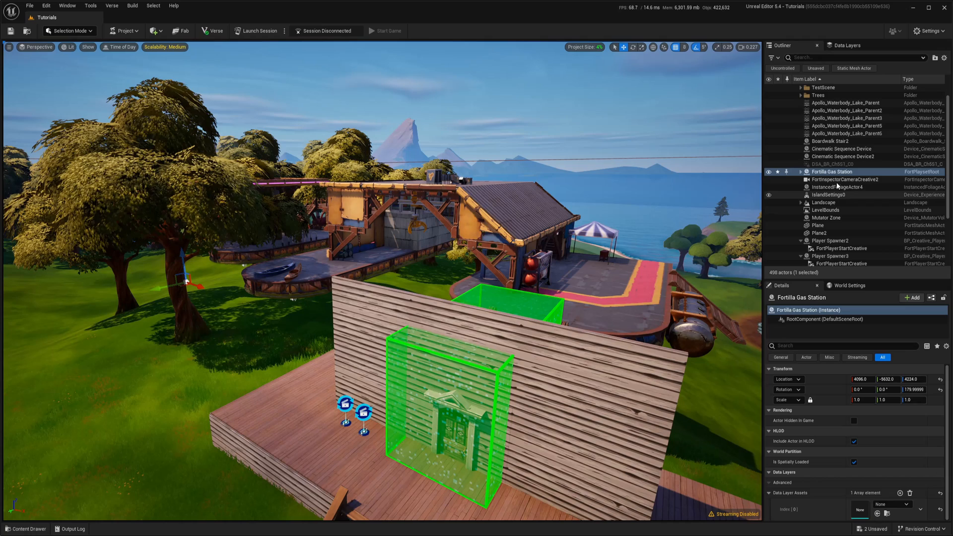
pyautogui.click(905, 505)
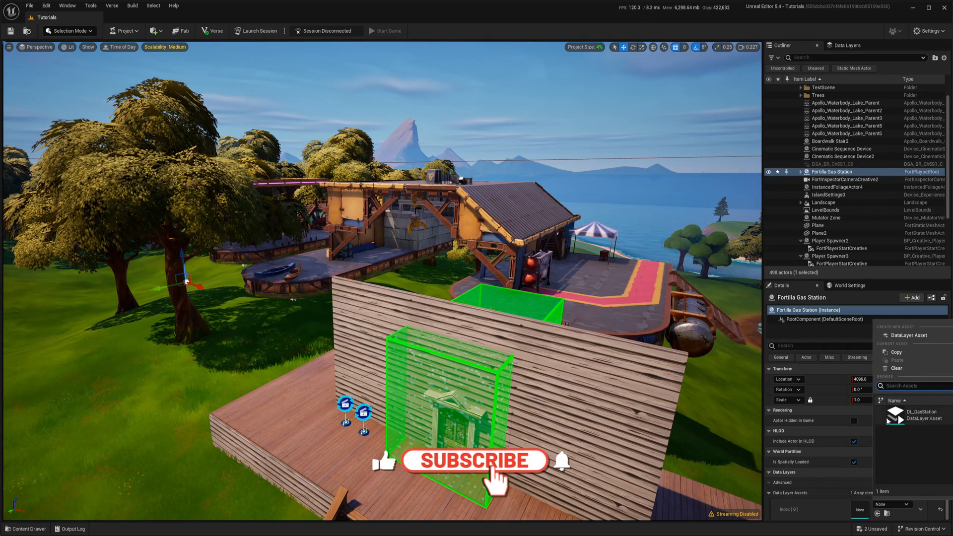
pyautogui.click(922, 415)
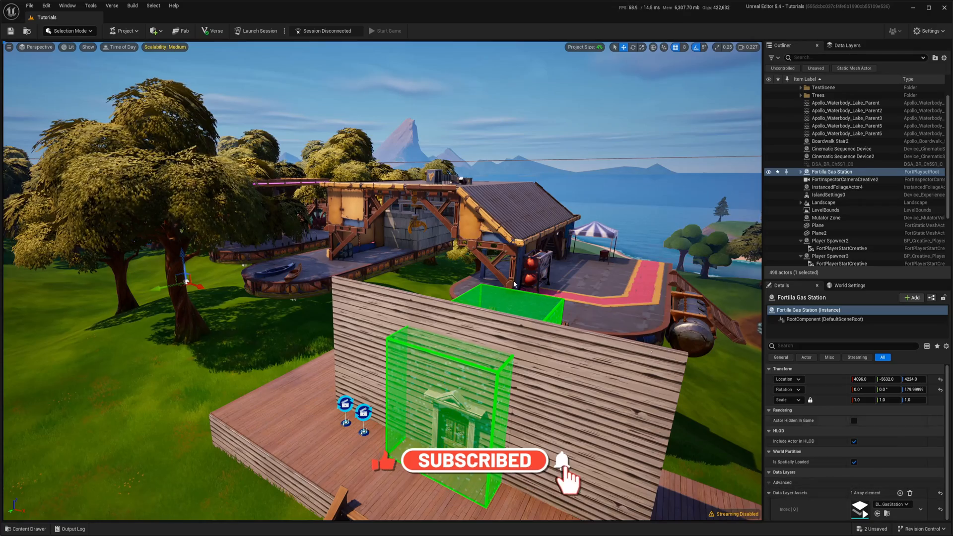
pyautogui.moveTo(418, 283); pyautogui.dragTo(413, 276, button='right')
pyautogui.press('Escape')
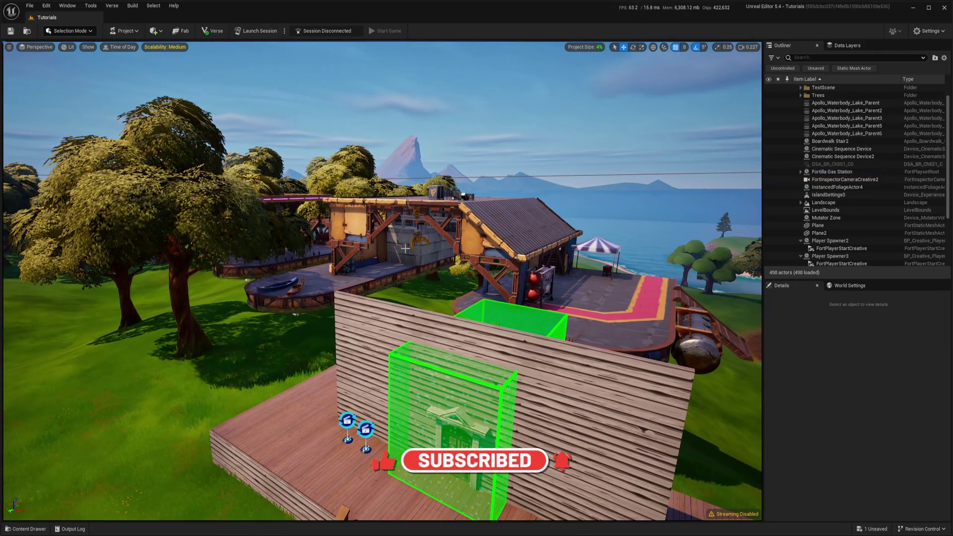
# Create a new data layer with asset DL_GasStation under the Tutorials level
pyautogui.click(846, 46)
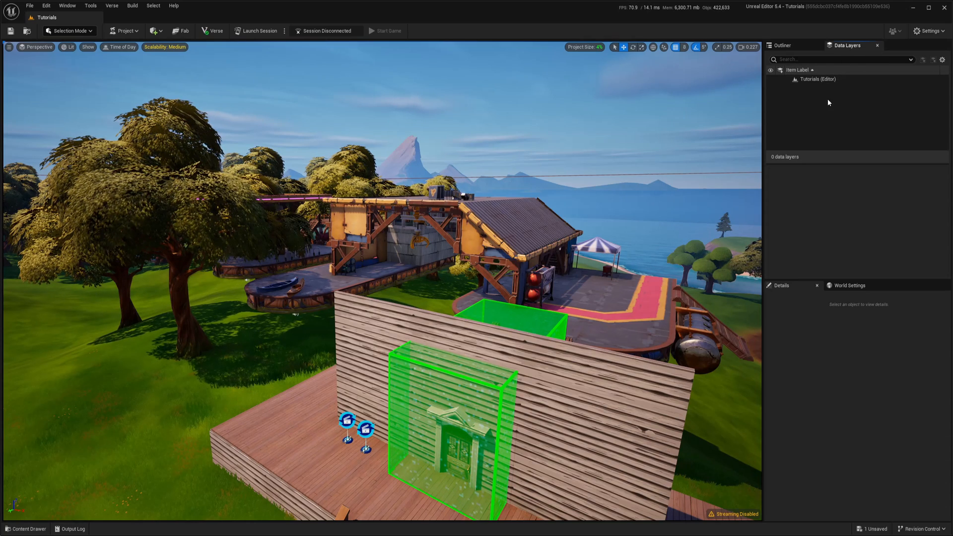
pyautogui.rightClick(805, 79)
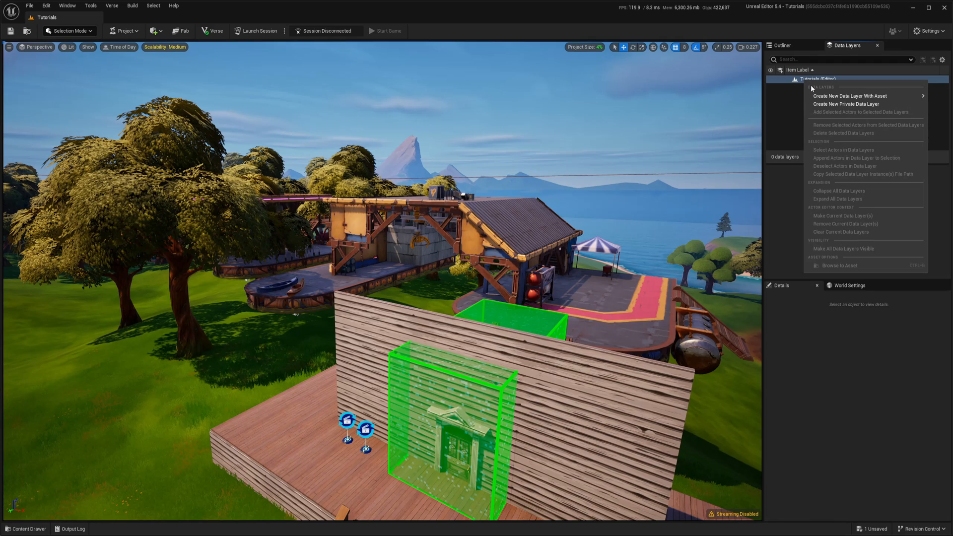
pyautogui.moveTo(850, 96)
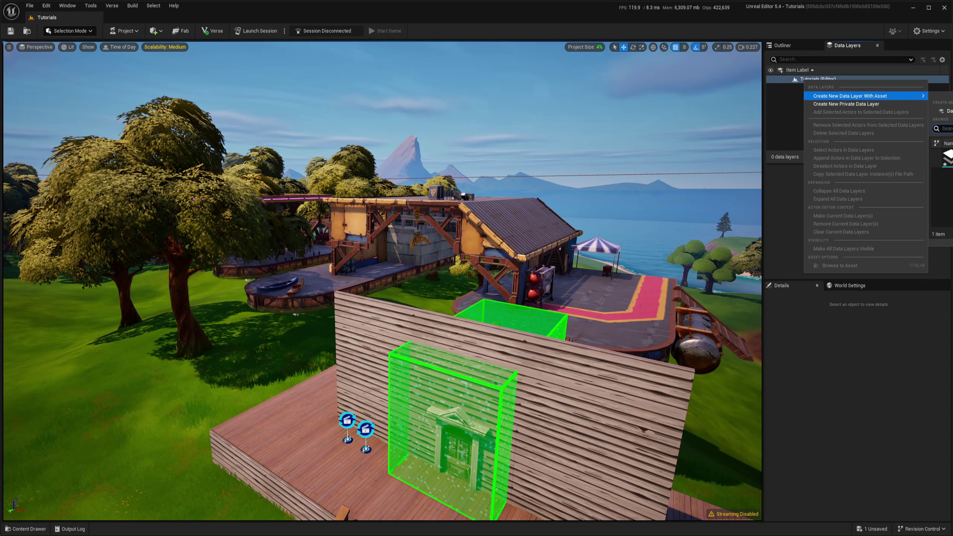
pyautogui.click(942, 158)
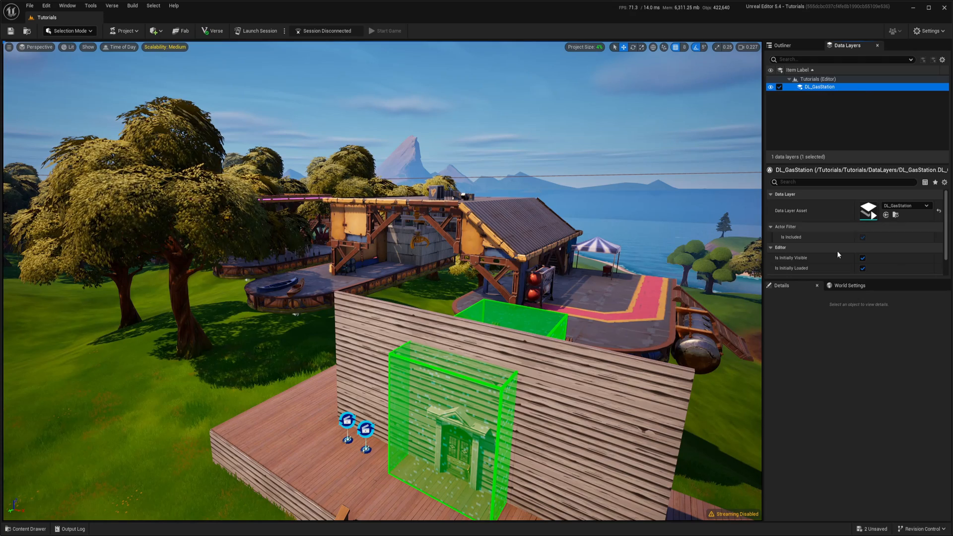
# Reveal DL_GasStation's Runtime settings and its Initial Runtime State choices
pyautogui.moveTo(807, 281); pyautogui.dragTo(849, 379)
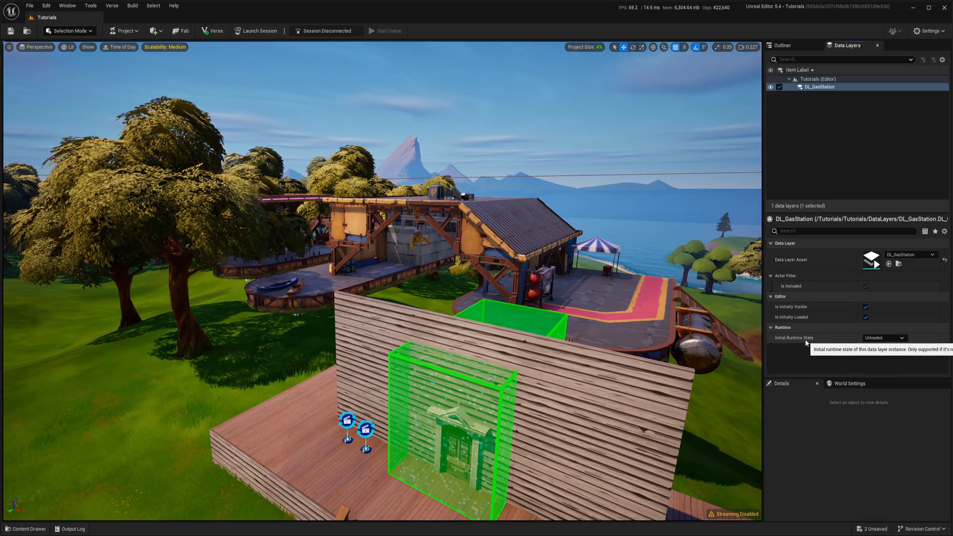
pyautogui.click(885, 337)
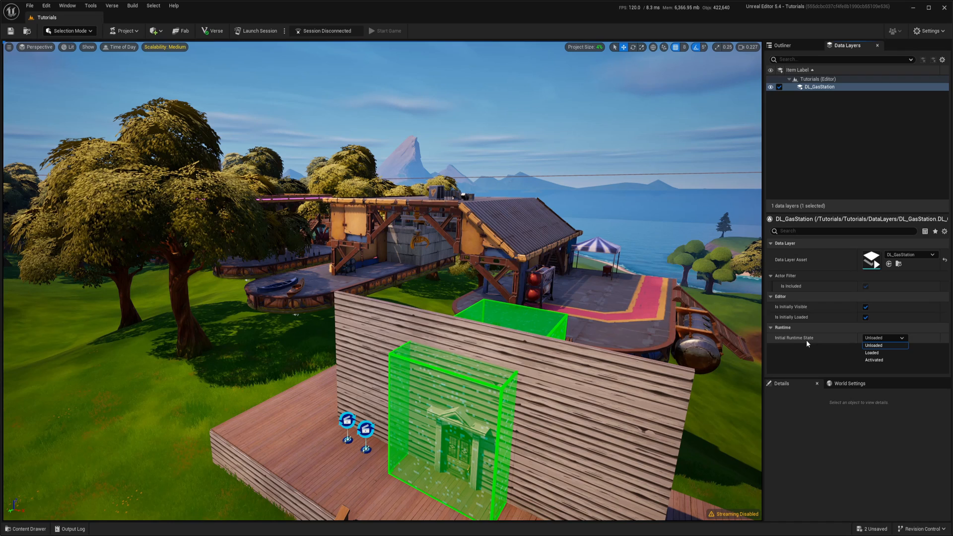
# Try Loaded, then set Initial Runtime State back to Unloaded and fly toward the cinematic devices
pyautogui.click(874, 352)
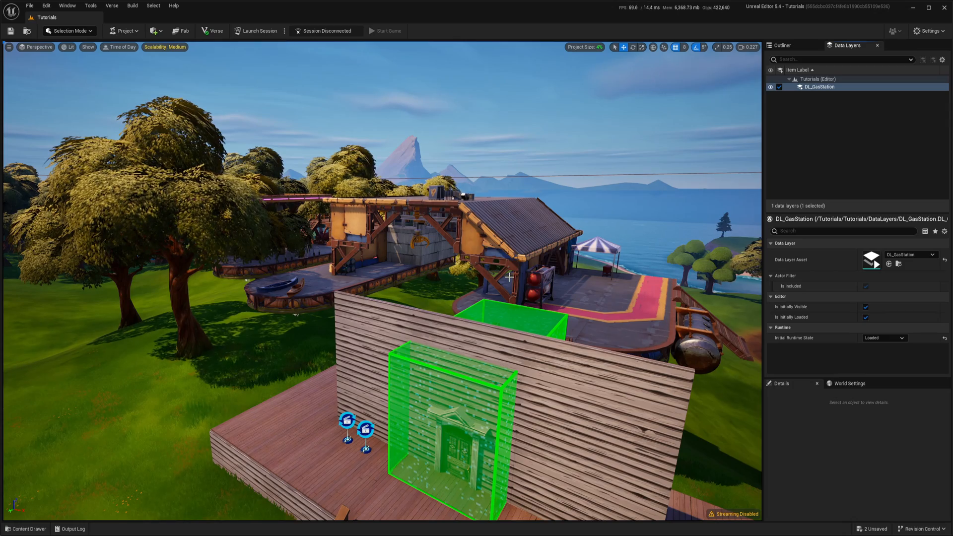
pyautogui.click(886, 337)
pyautogui.click(885, 350)
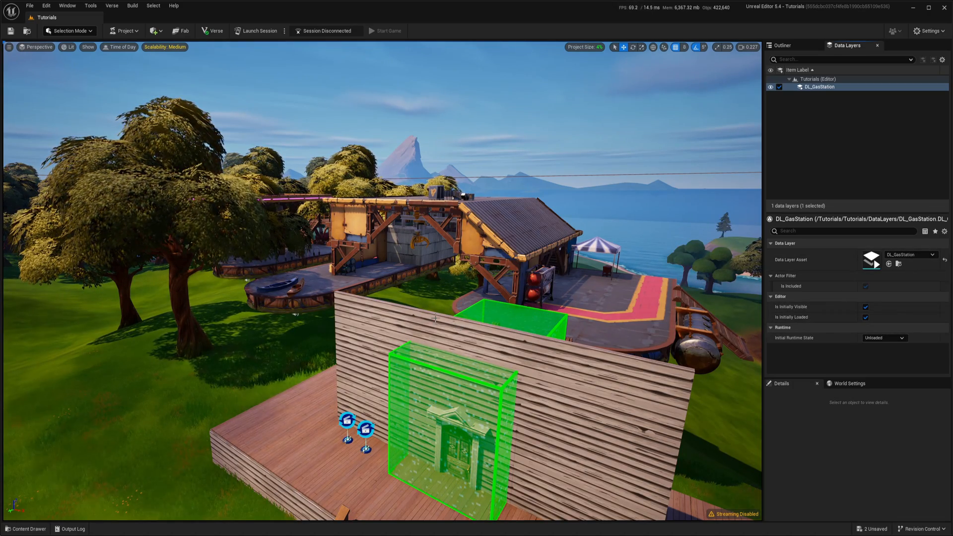
pyautogui.moveTo(720, 307); pyautogui.dragTo(521, 298, button='right')
pyautogui.moveTo(446, 298); pyautogui.dragTo(373, 283, button='right')
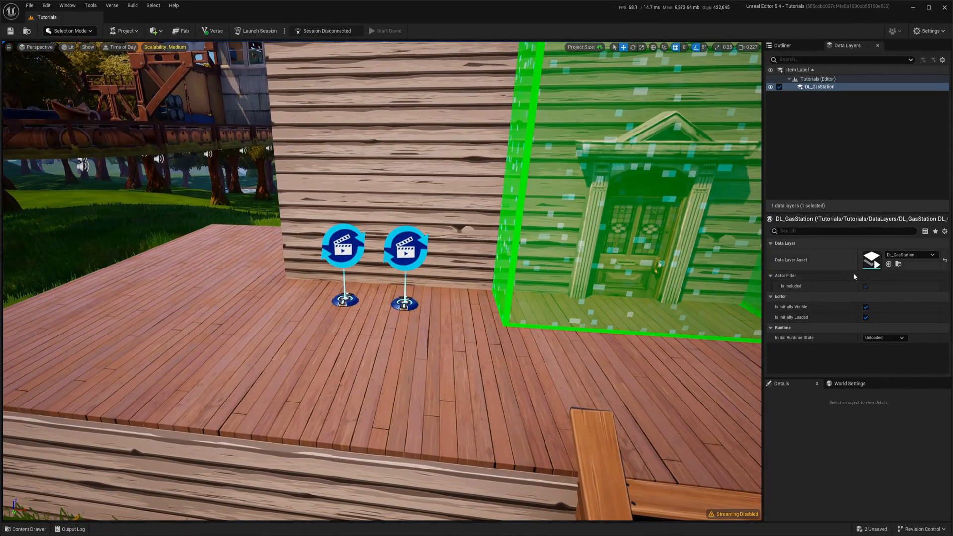
# Create a Level Sequence asset named LS_LoadDataLayer in the DataLayers folder
pyautogui.moveTo(447, 298); pyautogui.dragTo(417, 320, button='right')
pyautogui.hotkey('ctrl', 'space')
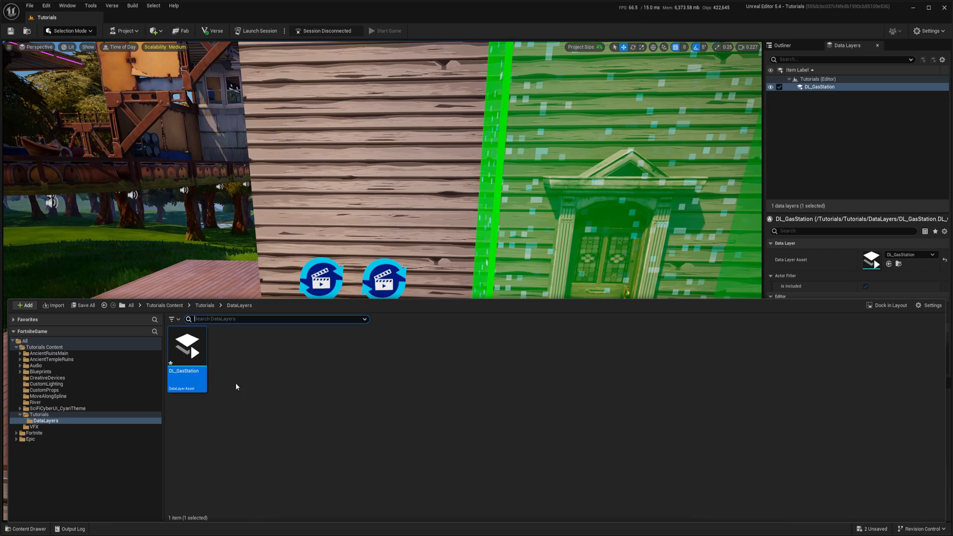
pyautogui.rightClick(249, 365)
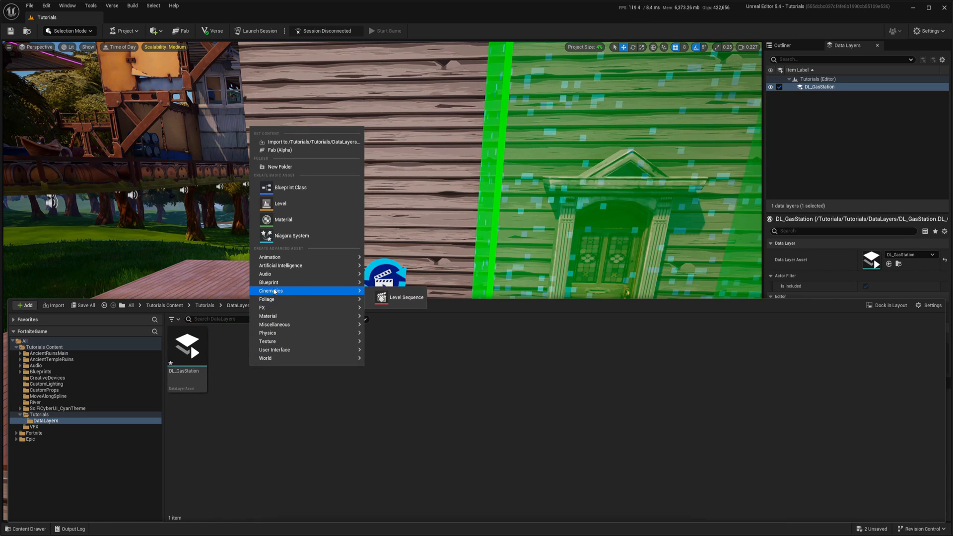
pyautogui.click(395, 300)
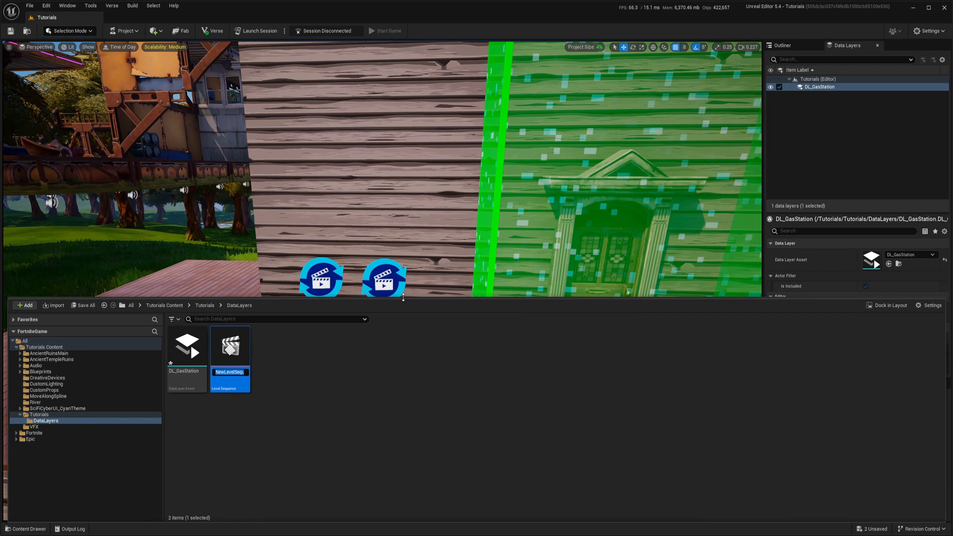
pyautogui.write('LS')
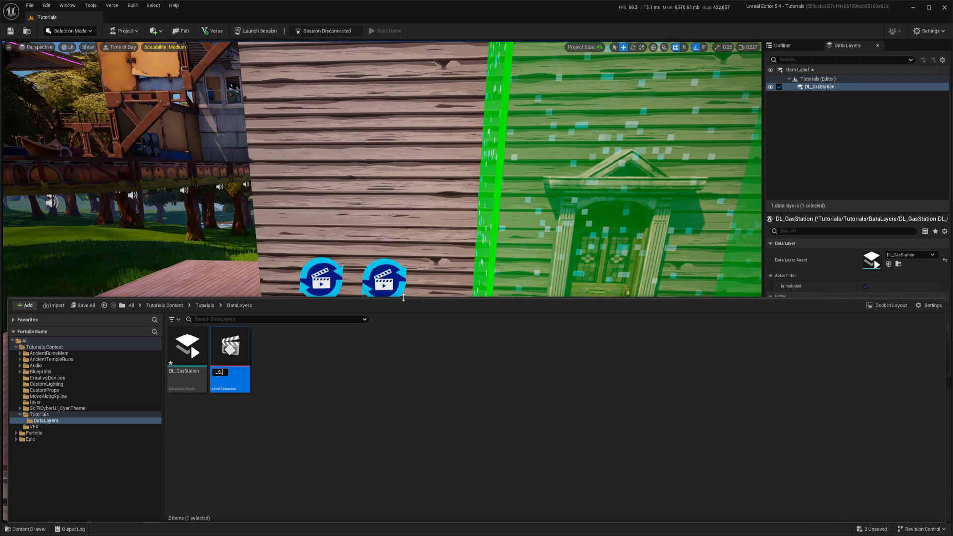
pyautogui.write('_LoadLe')
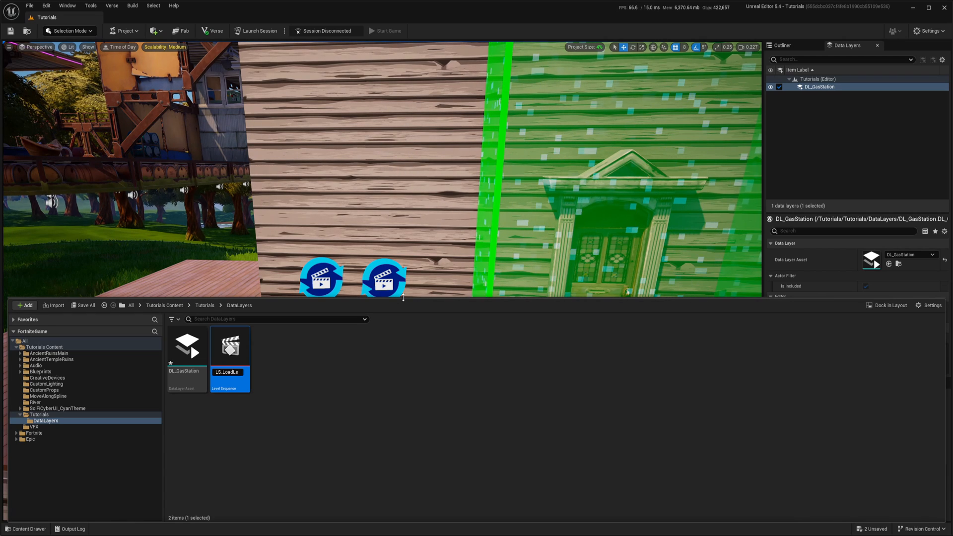
pyautogui.write('vel')
pyautogui.press('BackSpace')
pyautogui.press('BackSpace')
pyautogui.press('BackSpace')
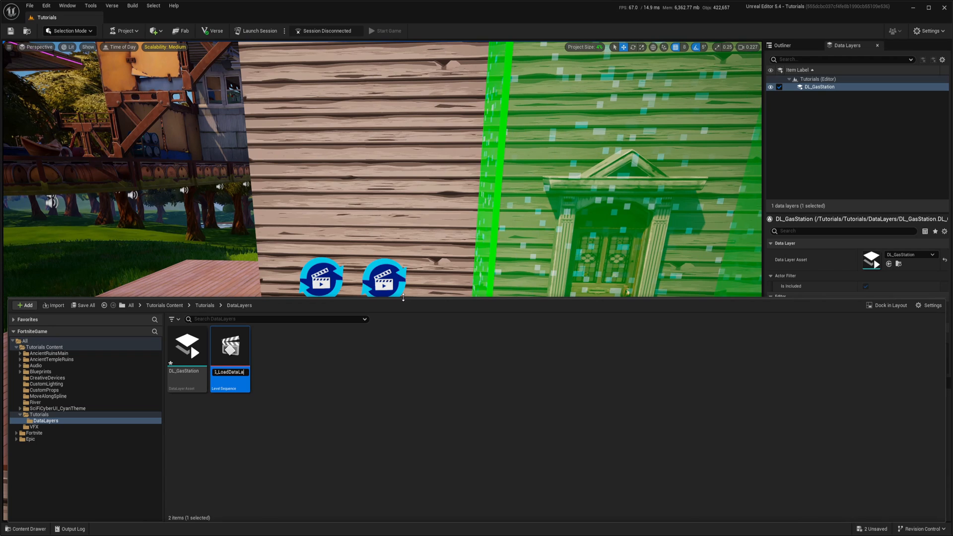
pyautogui.write('ataLayer')
pyautogui.press('Return')
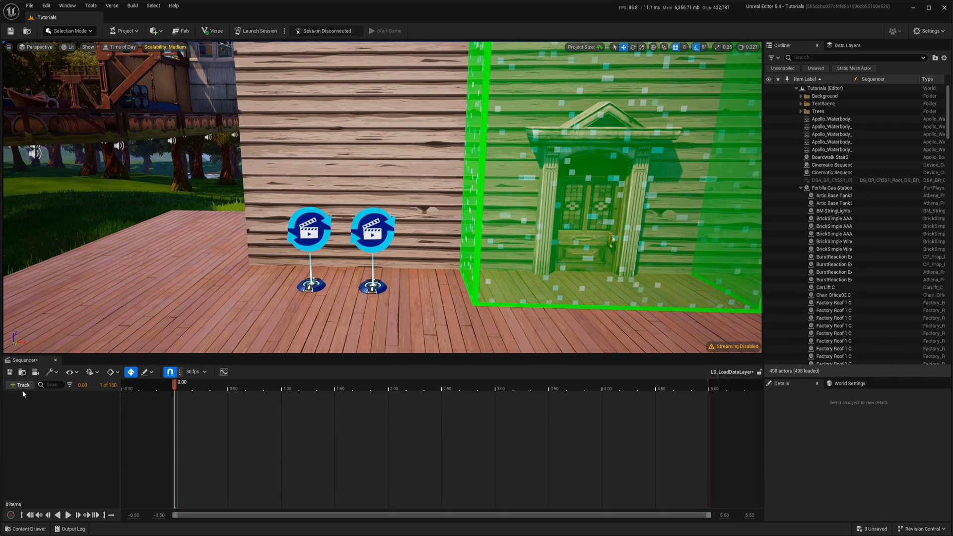
# Add a Data Layer track to the sequence with a Data Layer Assets element set to DL_GasStation
pyautogui.click(20, 385)
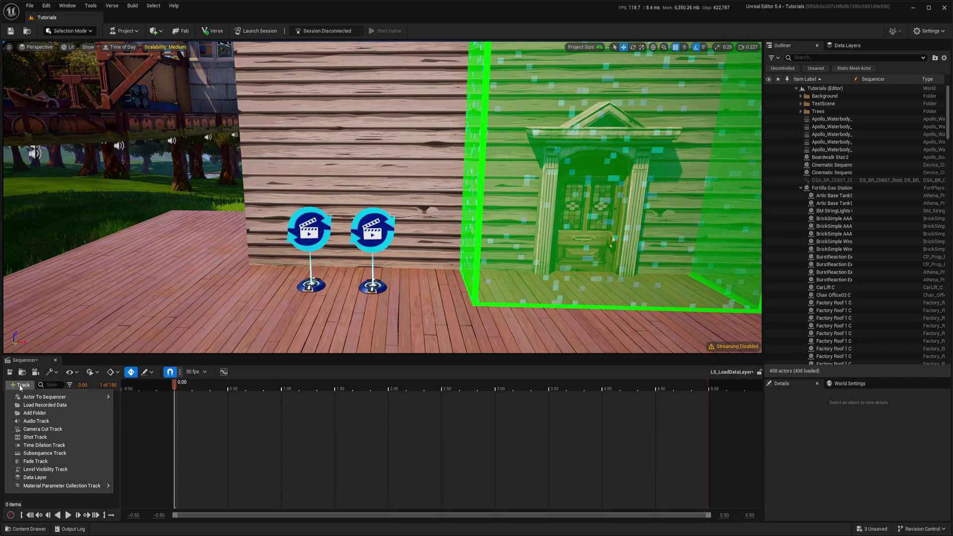
pyautogui.click(35, 478)
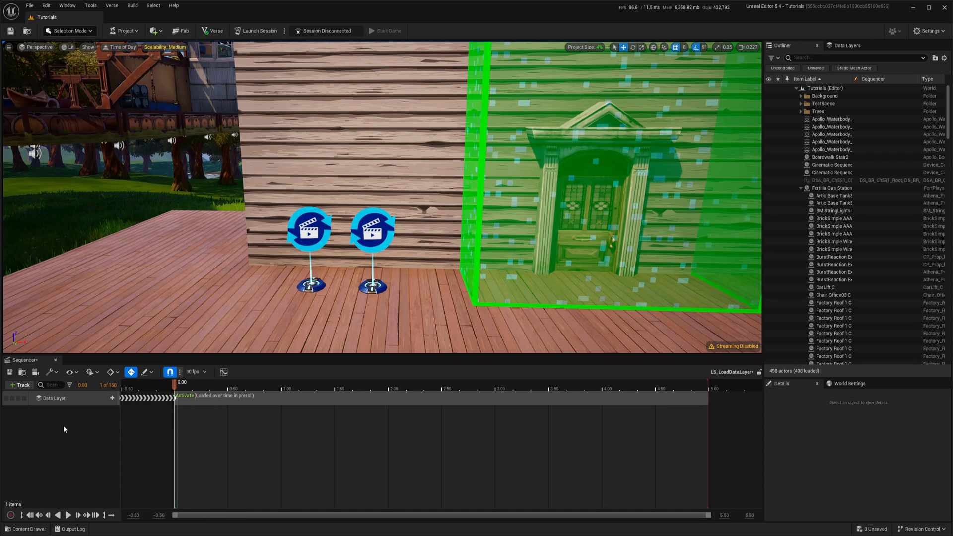
pyautogui.click(71, 399)
pyautogui.rightClick(72, 399)
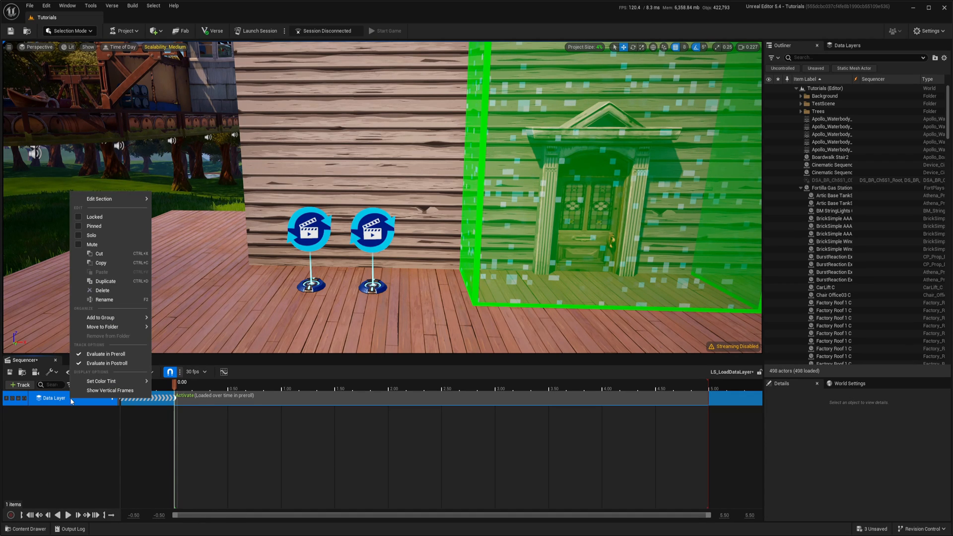
pyautogui.moveTo(105, 200)
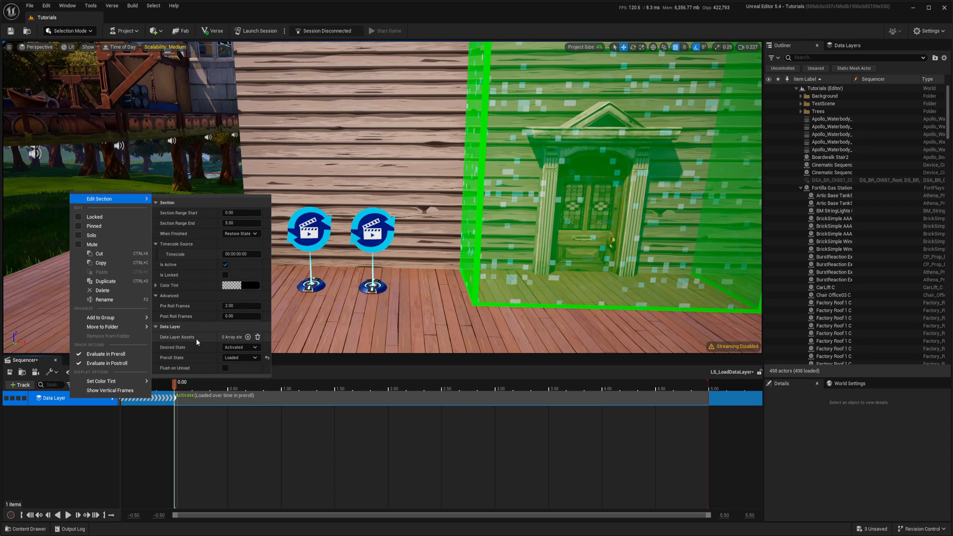
pyautogui.click(247, 338)
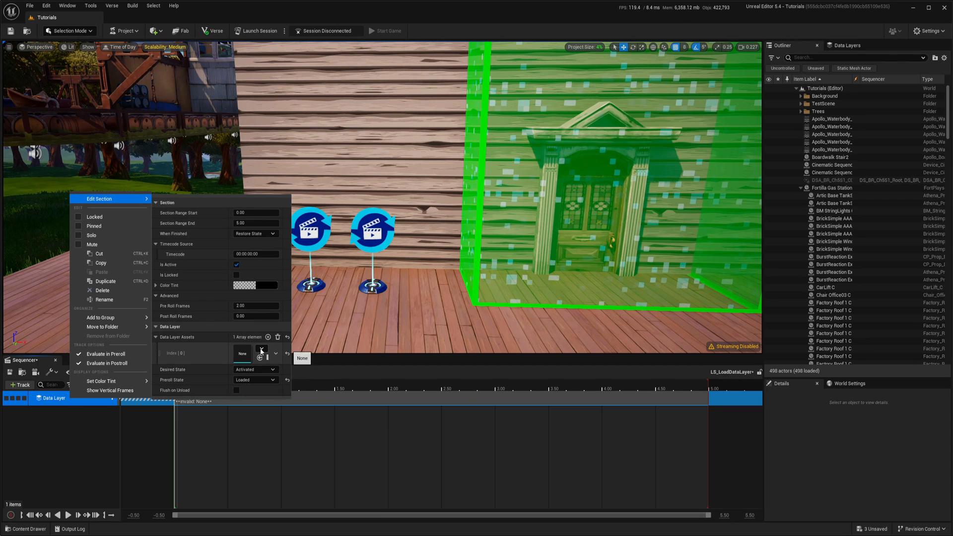
pyautogui.click(260, 351)
pyautogui.click(306, 449)
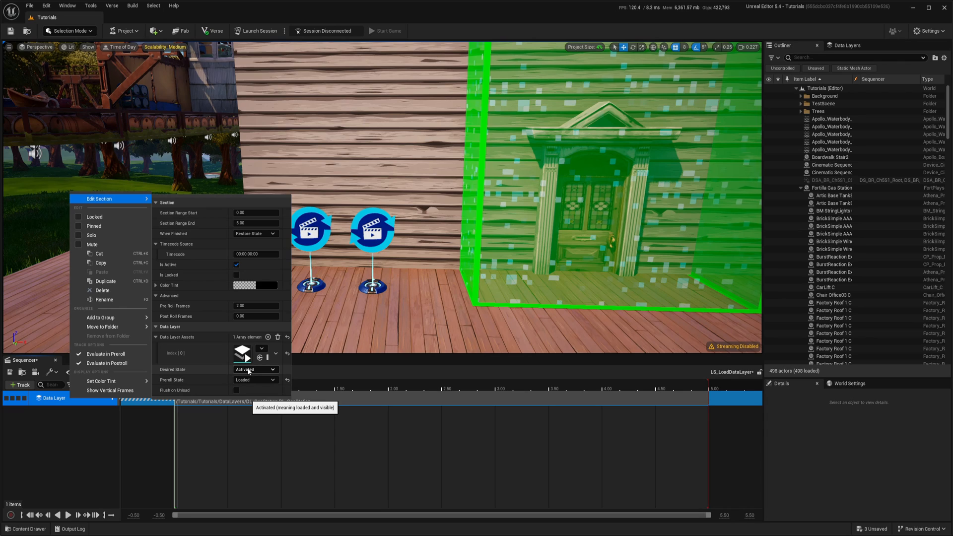
# Keep the section's Desired State at Activated and dismiss the section settings
pyautogui.click(246, 372)
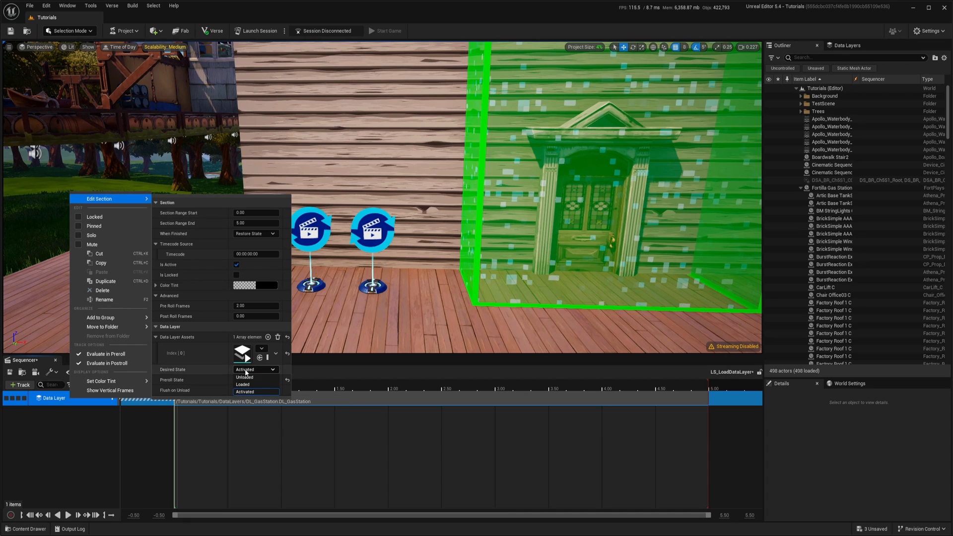
pyautogui.click(246, 377)
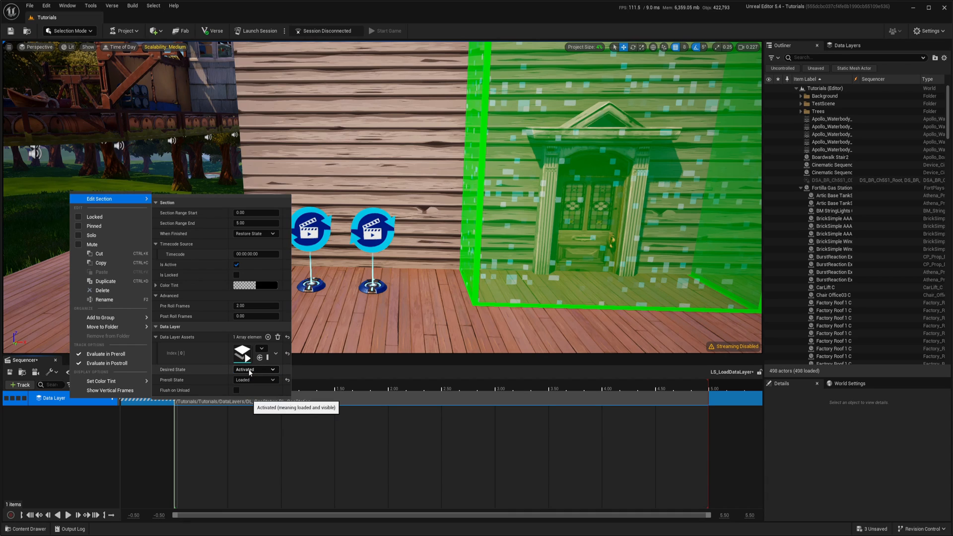
pyautogui.click(89, 462)
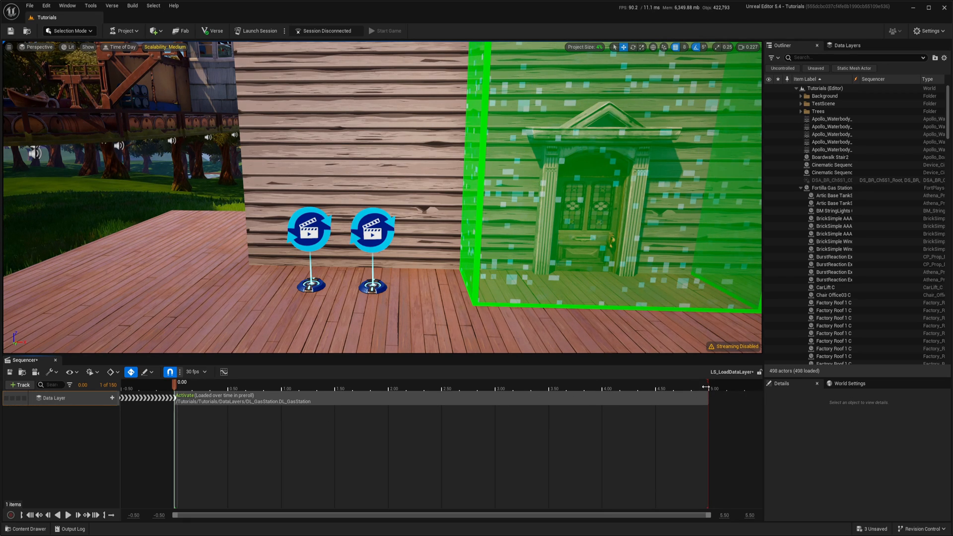
# Drag the playback end marker back so the sequence length is near zero
pyautogui.moveTo(706, 389)
pyautogui.mouseDown()
pyautogui.moveTo(193, 387)
pyautogui.moveTo(232, 388)
pyautogui.moveTo(227, 379)
pyautogui.mouseUp()
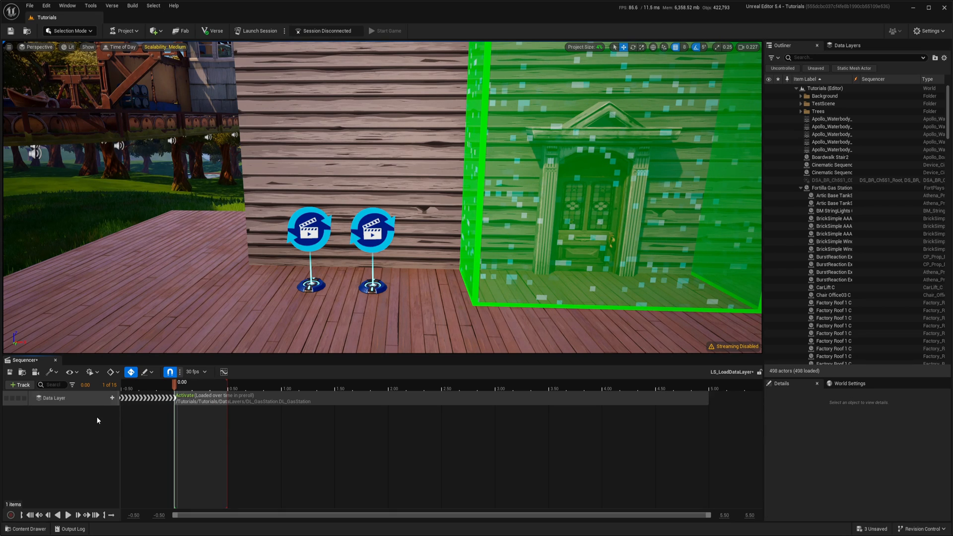
# Duplicate LS_LoadDataLayer as LS_UnloadDataLayer and open it in the Sequencer
pyautogui.click(9, 375)
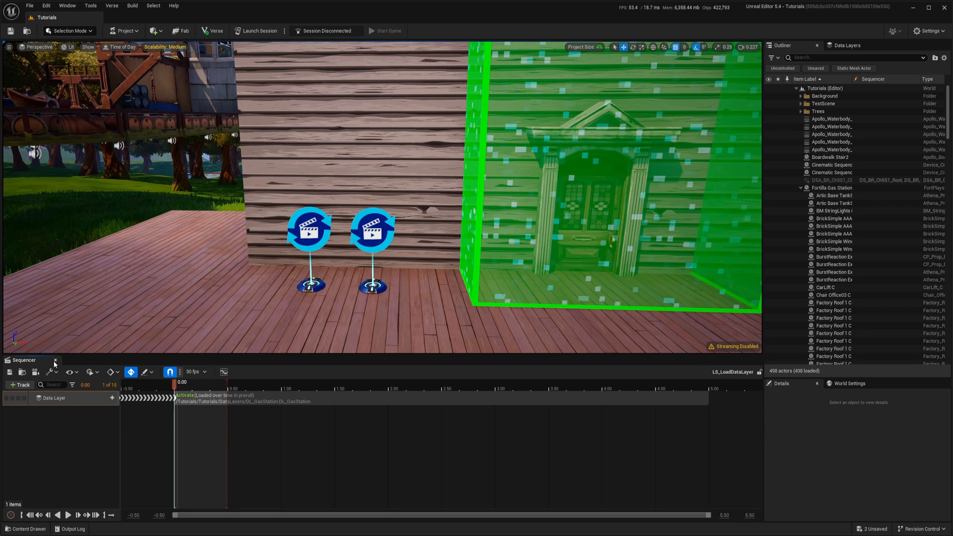
pyautogui.click(55, 360)
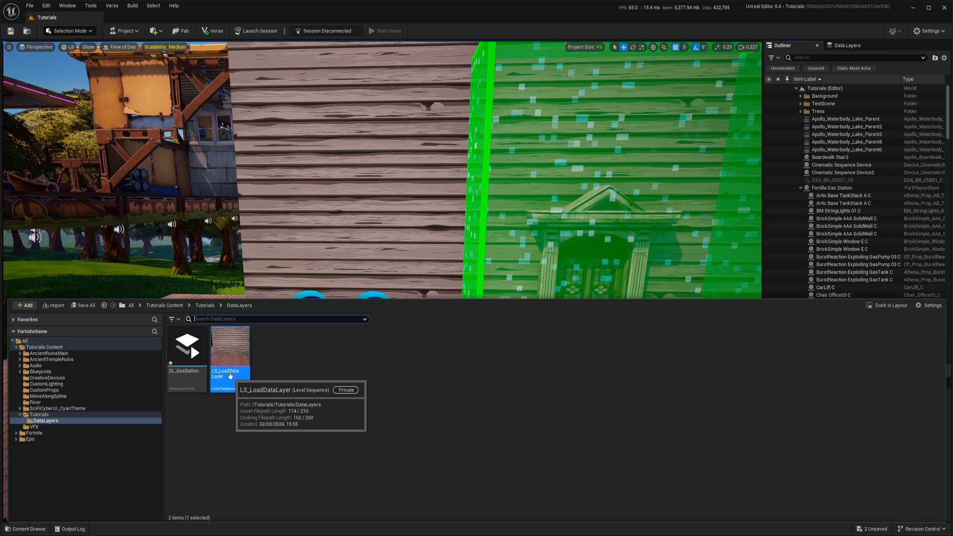
pyautogui.hotkey('ctrl', 'd')
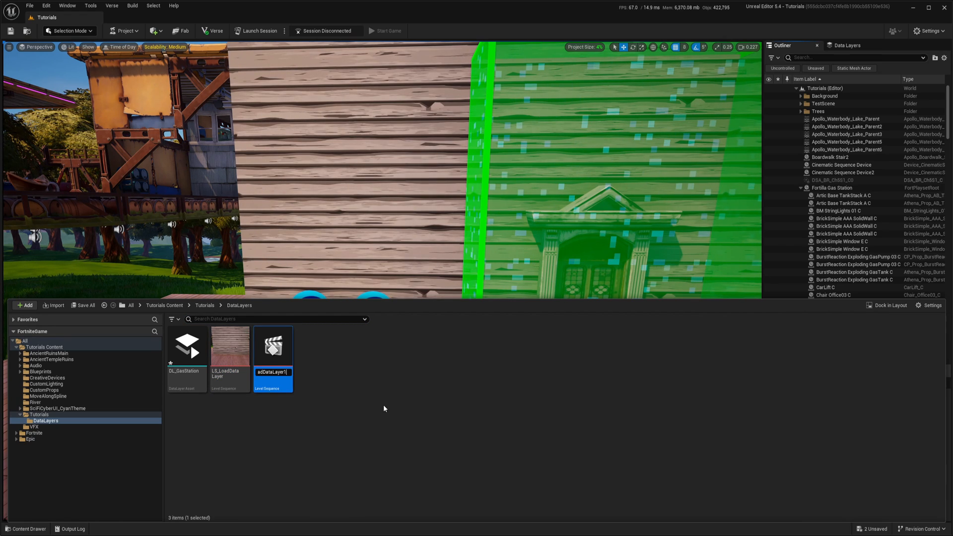
pyautogui.press('End')
pyautogui.press('BackSpace')
pyautogui.press('Left')
pyautogui.press('Left')
pyautogui.press('Left')
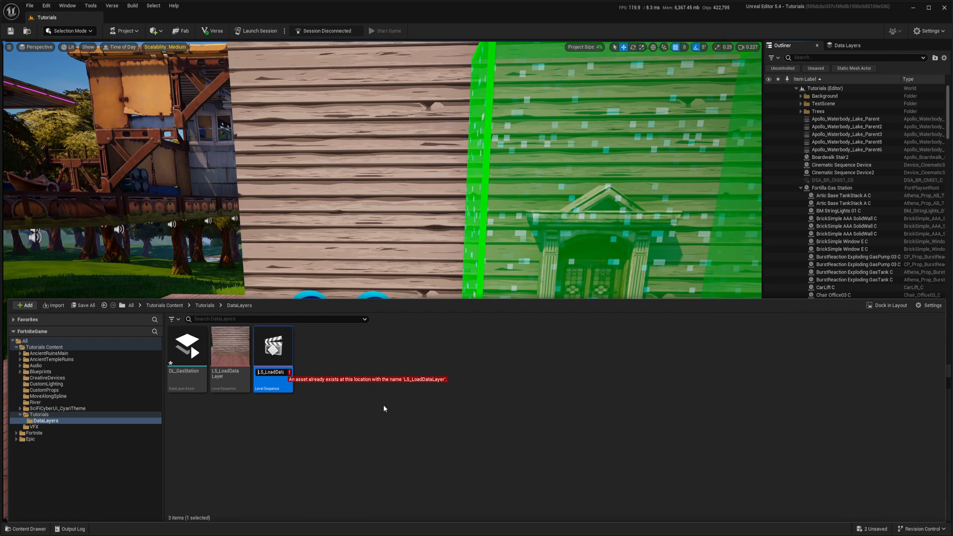
pyautogui.write('Unl')
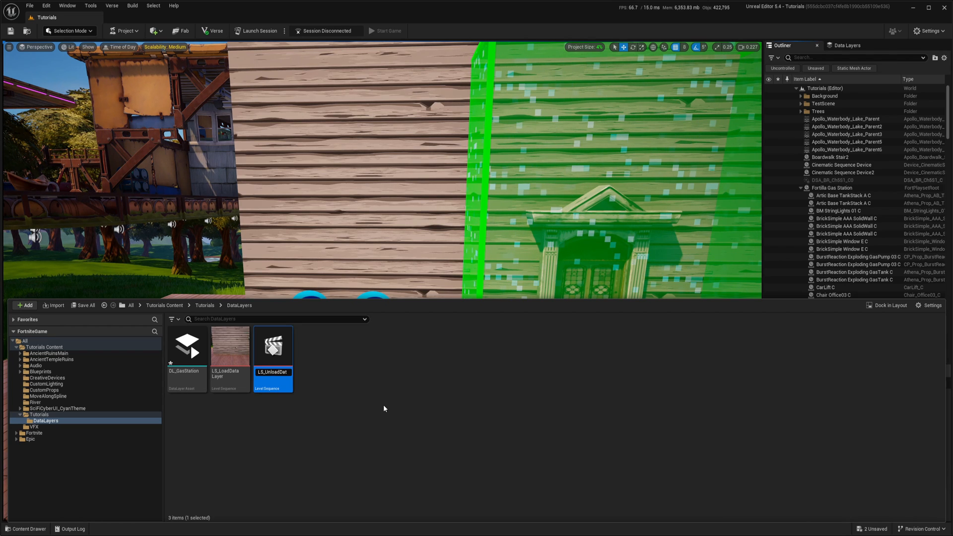
pyautogui.press('Return')
pyautogui.doubleClick(273, 358)
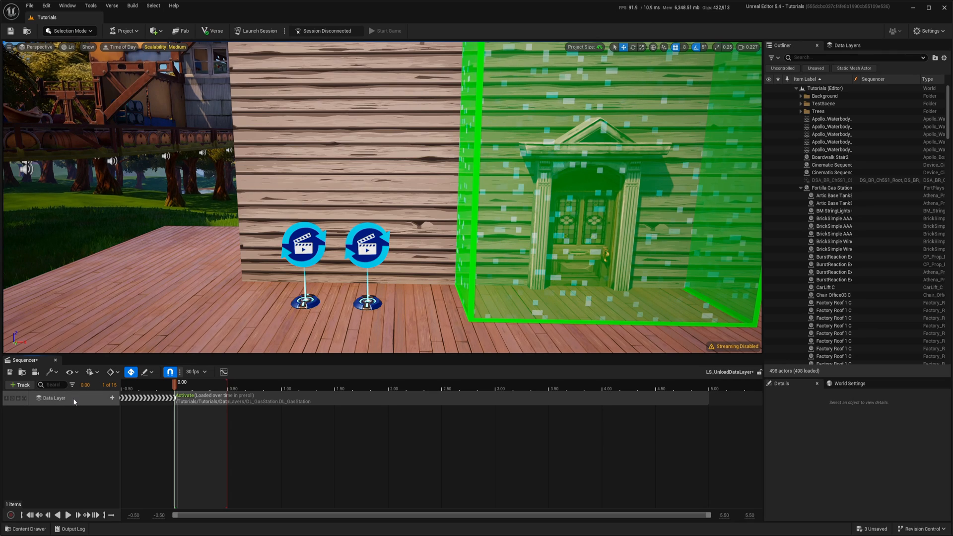
# Set the Data Layer section's Desired State to Loaded via Edit Section
pyautogui.rightClick(73, 399)
pyautogui.moveTo(108, 199)
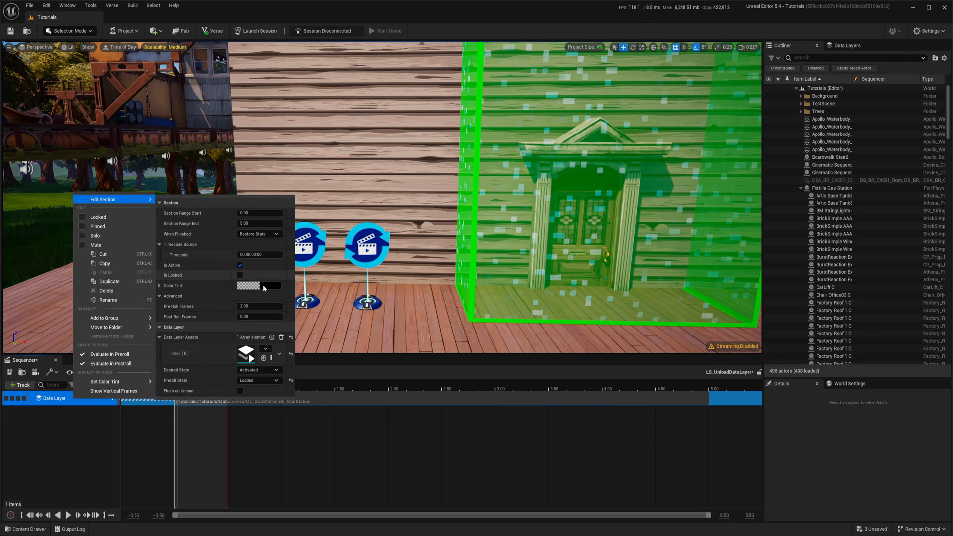
pyautogui.click(257, 370)
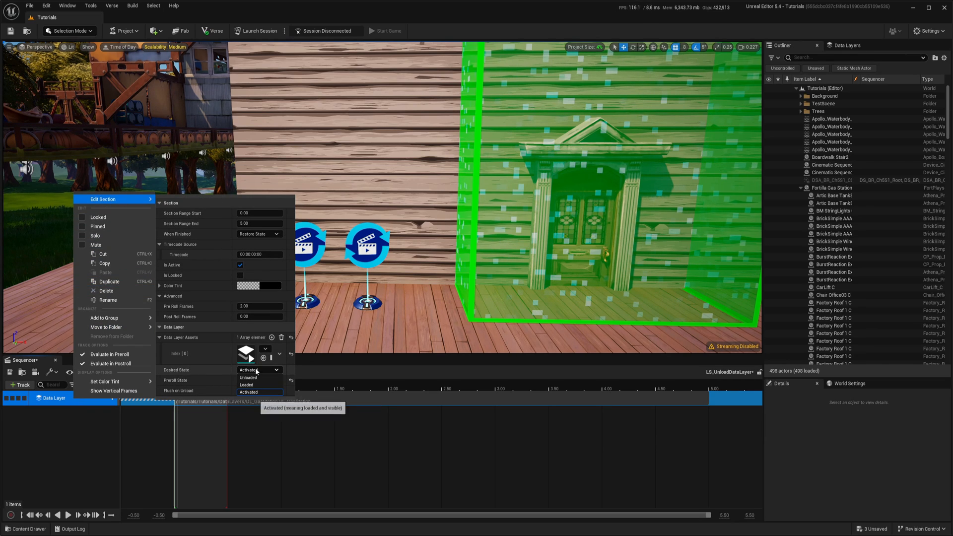
pyautogui.click(248, 386)
pyautogui.click(186, 411)
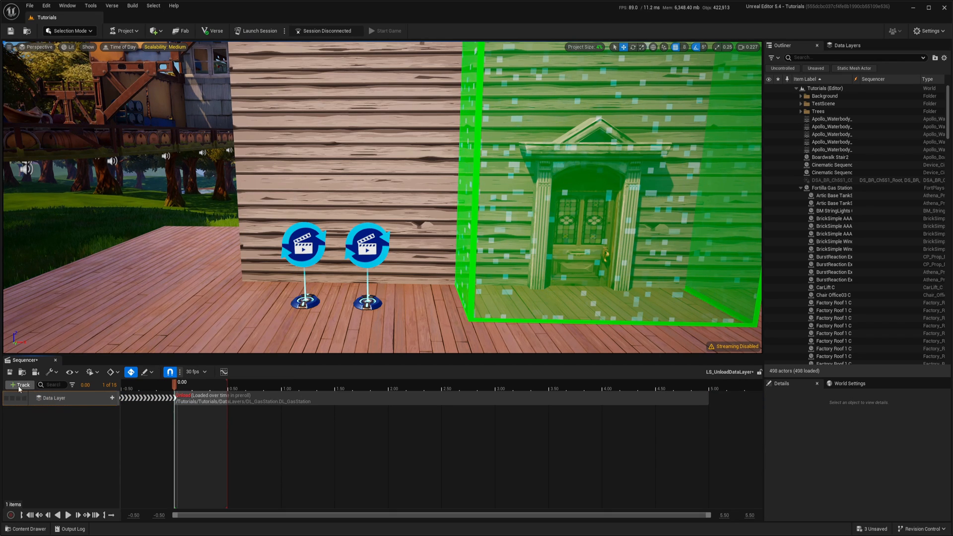
# Select the right cinematic device and browse the DataLayers assets for its sequence
pyautogui.click(56, 359)
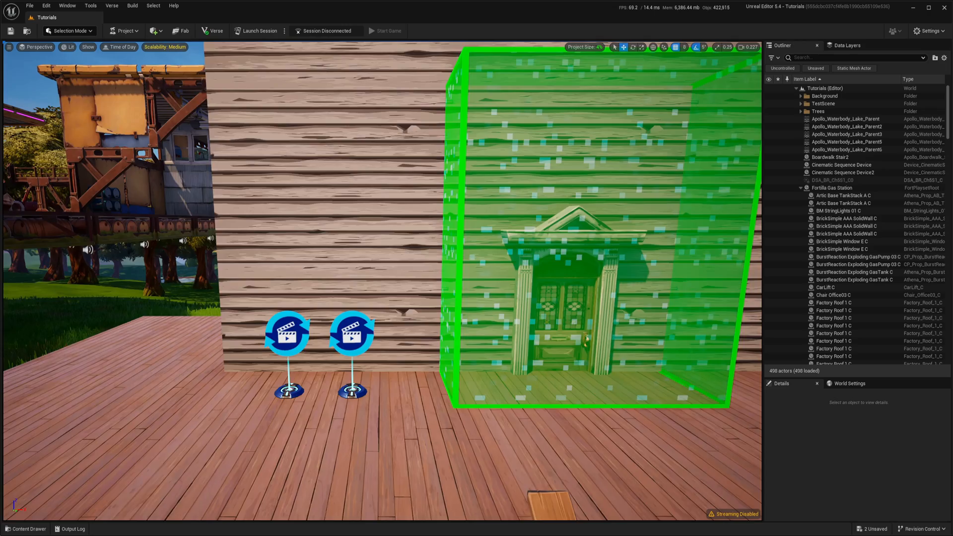
pyautogui.moveTo(372, 260); pyautogui.dragTo(313, 283, button='right')
pyautogui.click(365, 298)
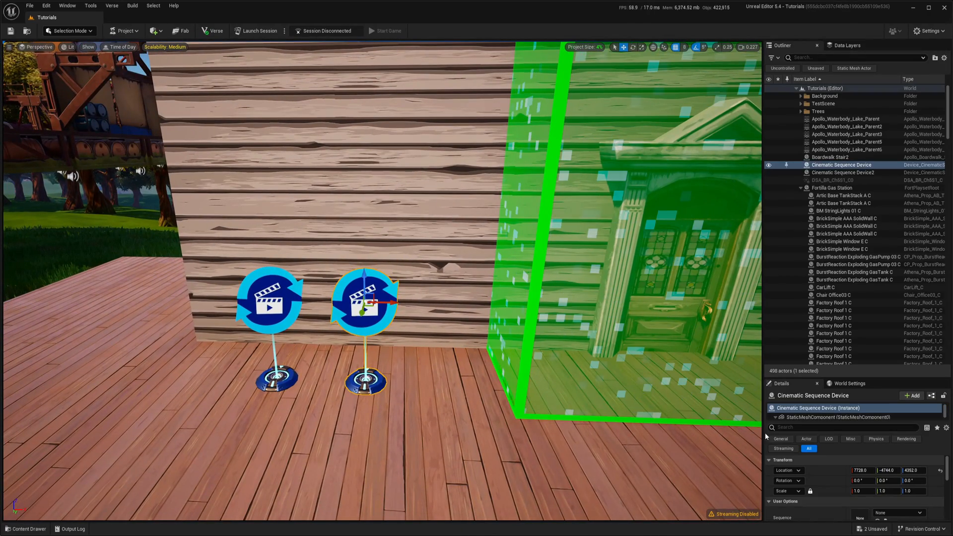
pyautogui.scroll(-2, 831, 463)
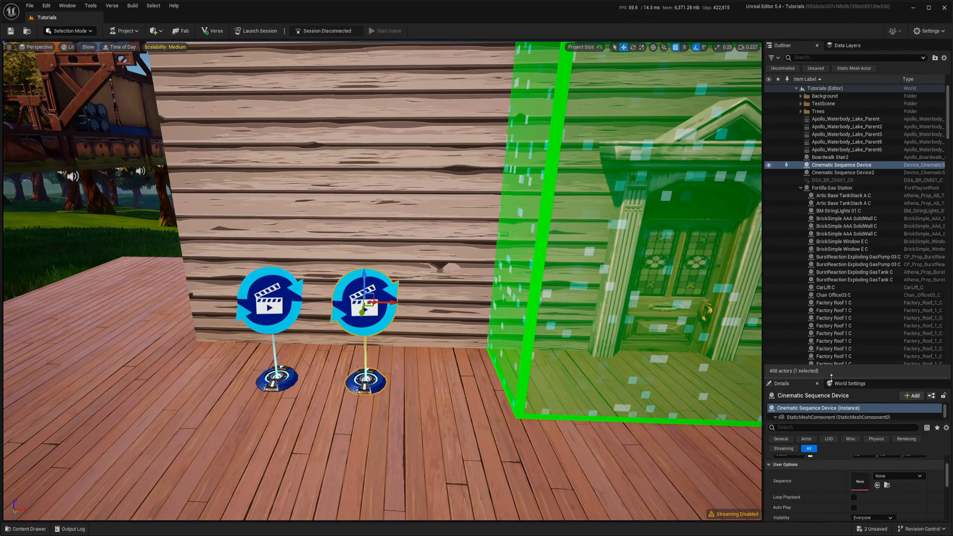
pyautogui.moveTo(832, 374); pyautogui.dragTo(832, 207)
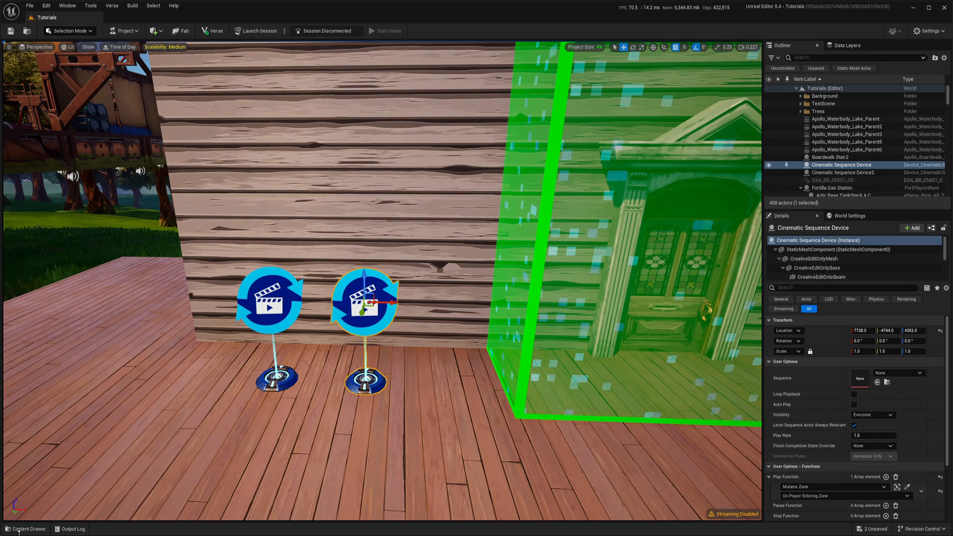
pyautogui.click(28, 529)
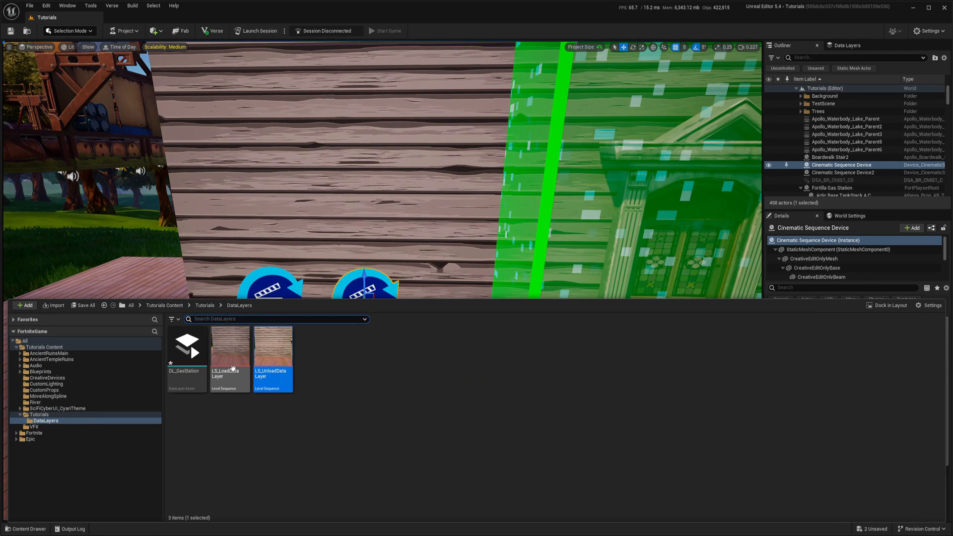
pyautogui.click(447, 186)
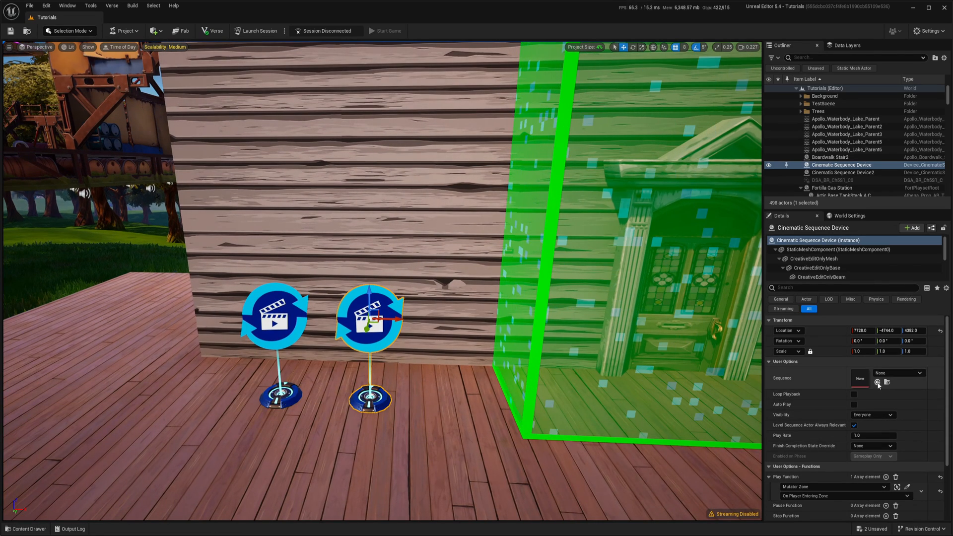
# Assign LS_UnloadDataLayer as the exiting-zone device's sequence and check the entering-zone device
pyautogui.click(276, 317)
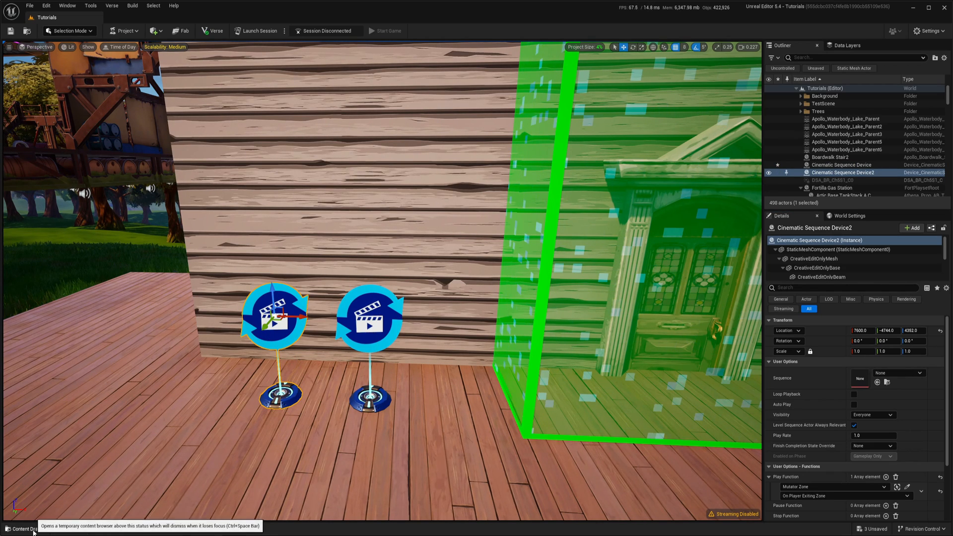
pyautogui.click(34, 528)
pyautogui.moveTo(231, 357); pyautogui.dragTo(839, 355)
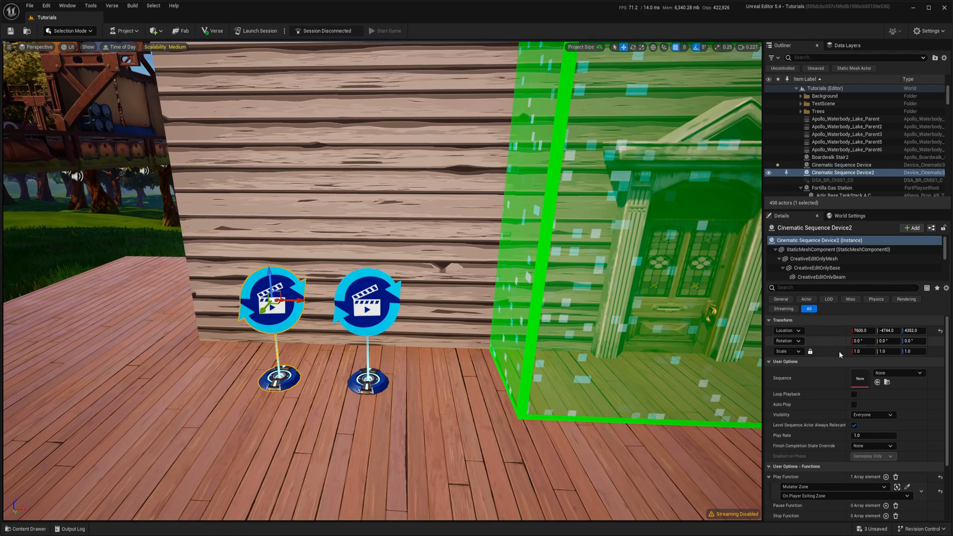
pyautogui.moveTo(373, 224); pyautogui.dragTo(298, 223, button='right')
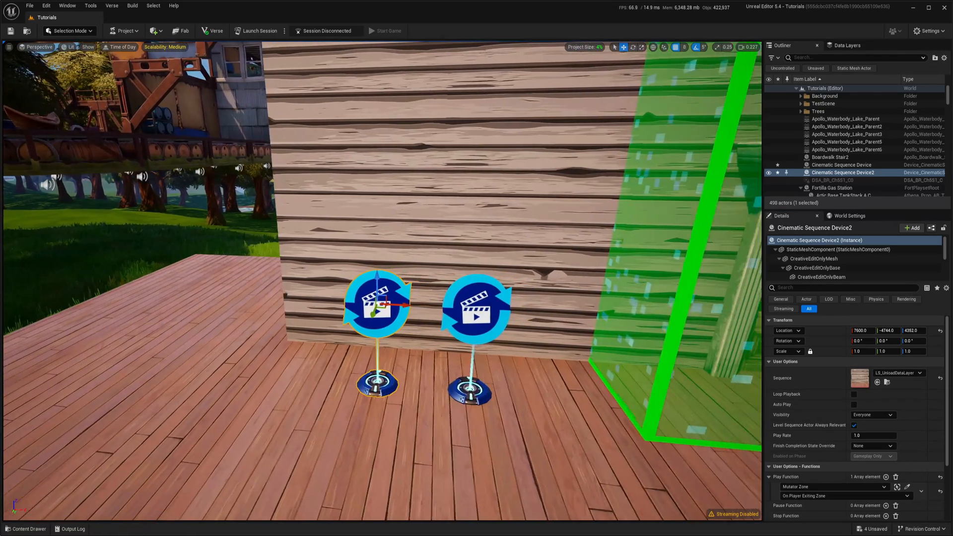
pyautogui.moveTo(373, 298); pyautogui.dragTo(336, 299, button='right')
pyautogui.scroll(-1, 856, 447)
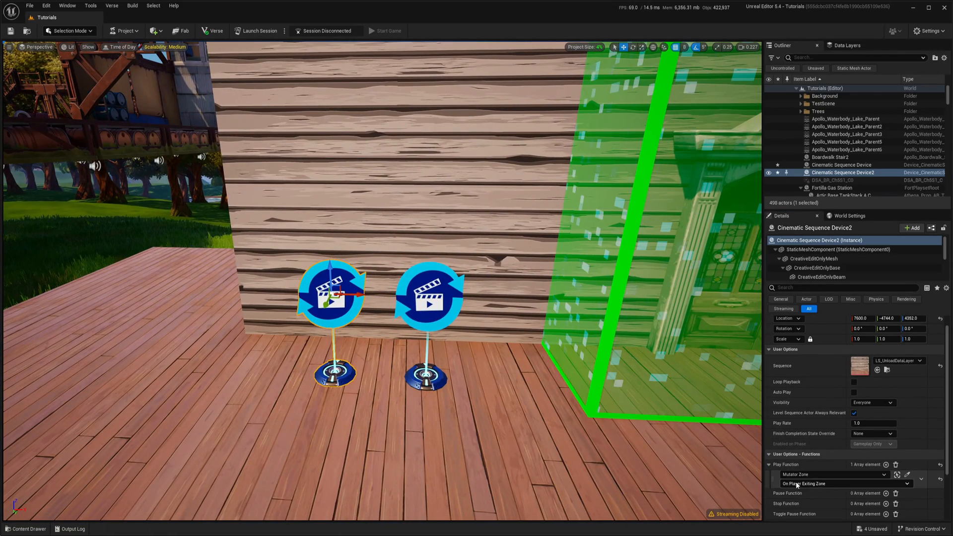
pyautogui.click(440, 294)
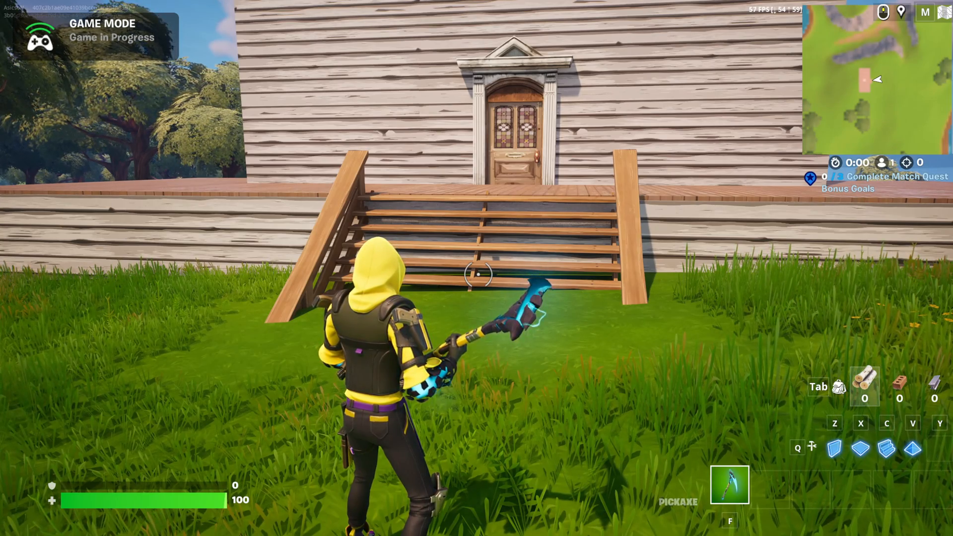
# Run the character up the stairs, along the deck and through the house door inside
pyautogui.press('w')
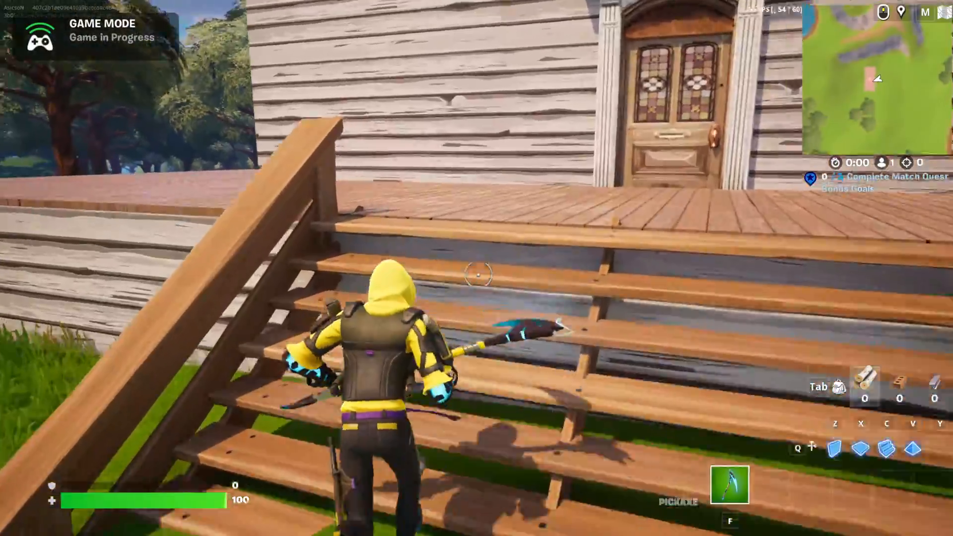
pyautogui.press('w')
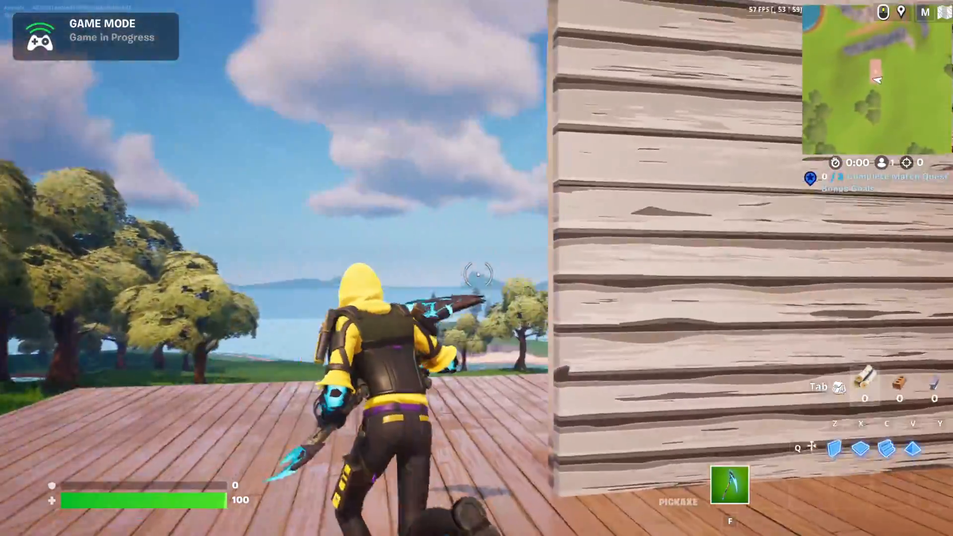
pyautogui.press('w')
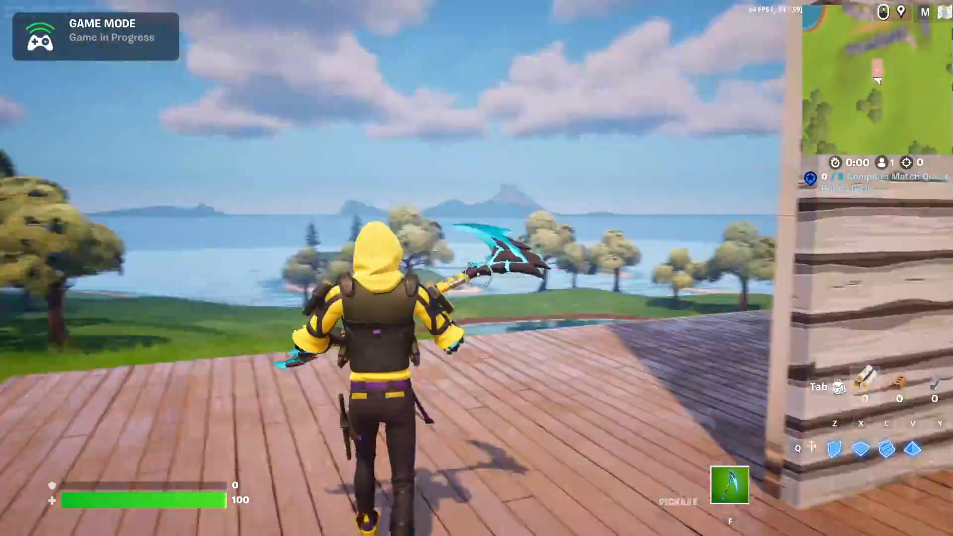
pyautogui.press('w')
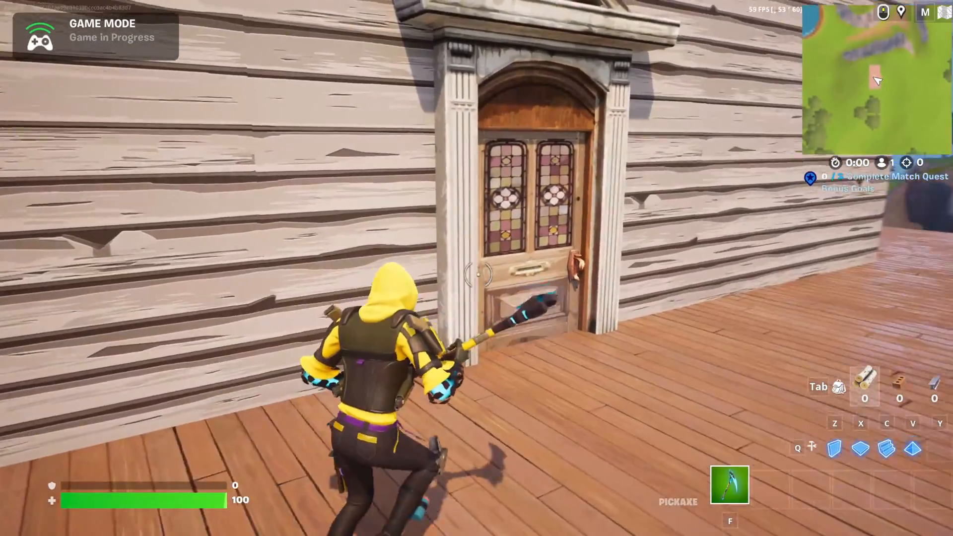
pyautogui.press('e')
pyautogui.press('w')
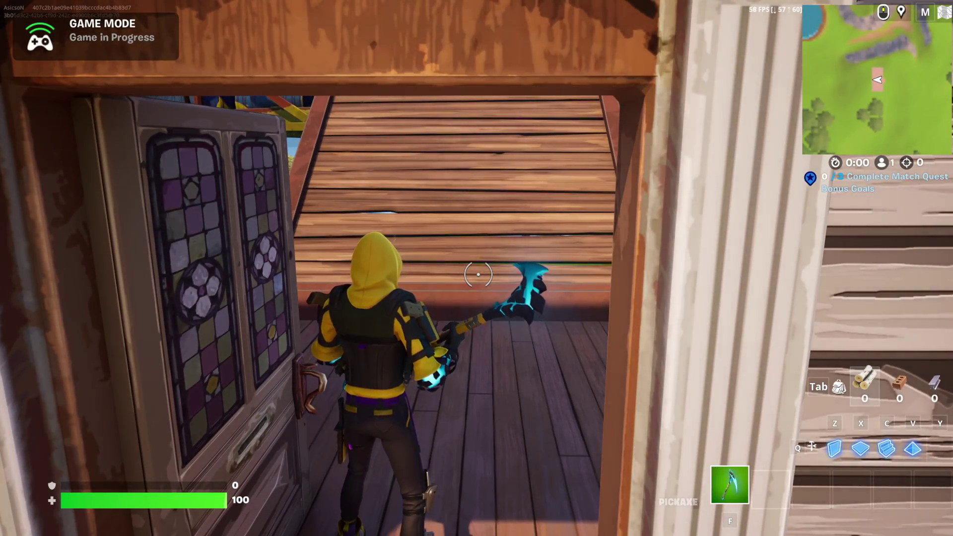
pyautogui.press('w')
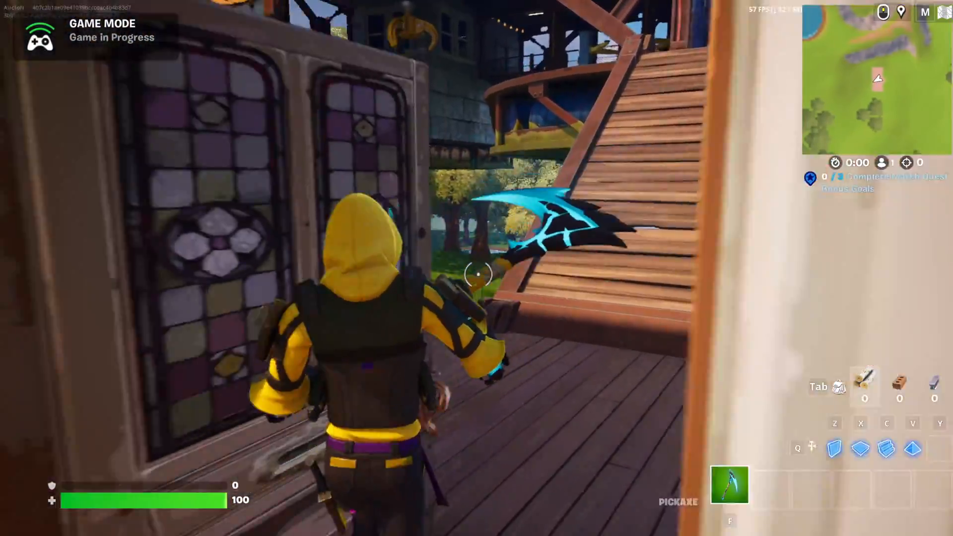
# Walk back out and re-enter the doorway zone to watch the gas station load and unload
pyautogui.press('a')
pyautogui.press('w')
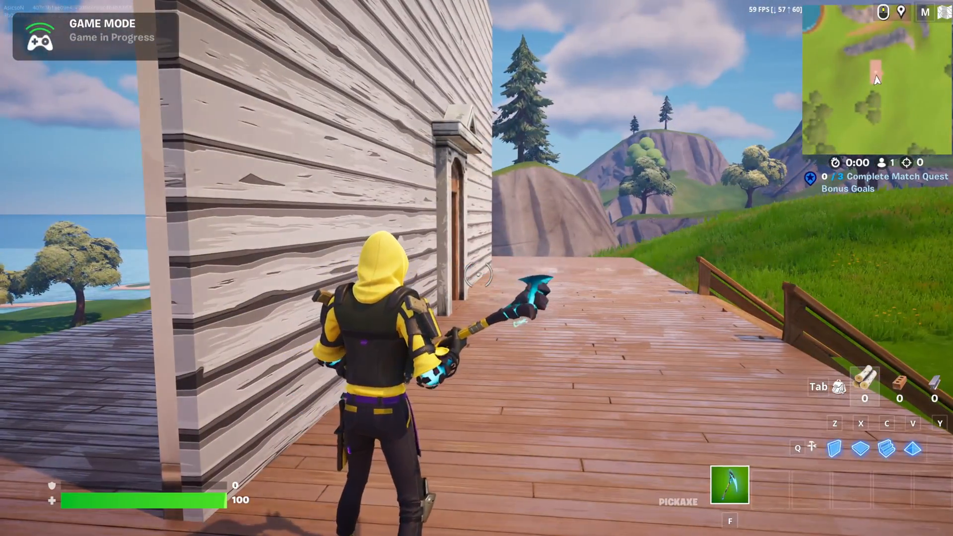
pyautogui.press('w')
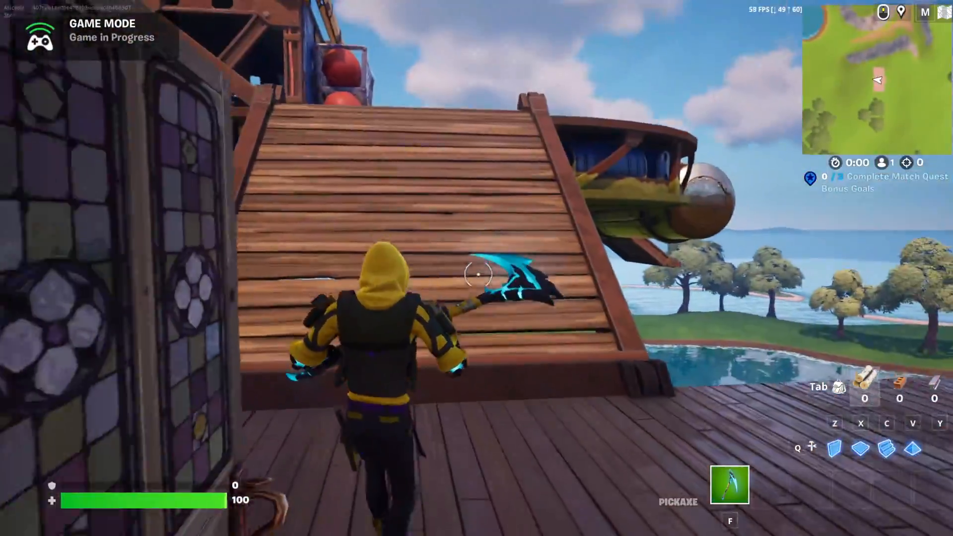
pyautogui.press('w')
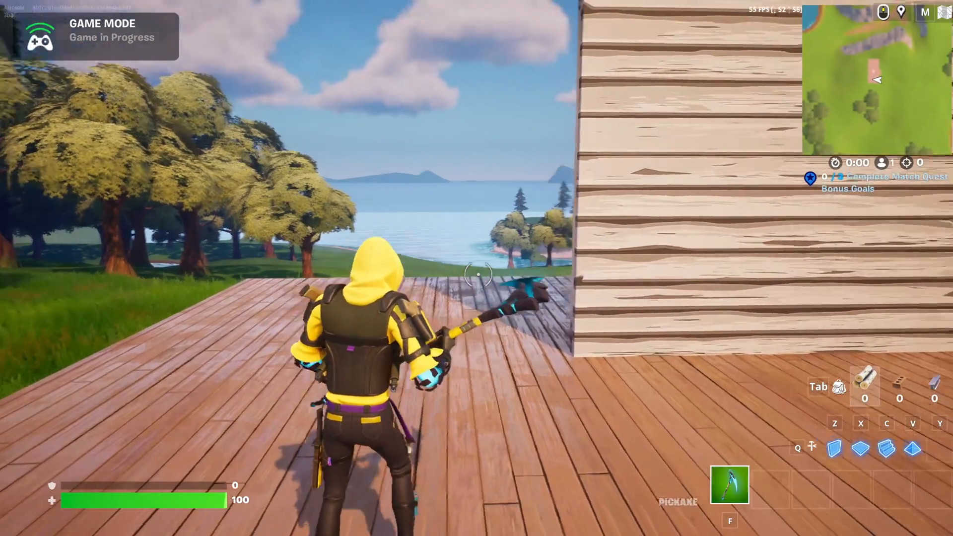
pyautogui.press('w')
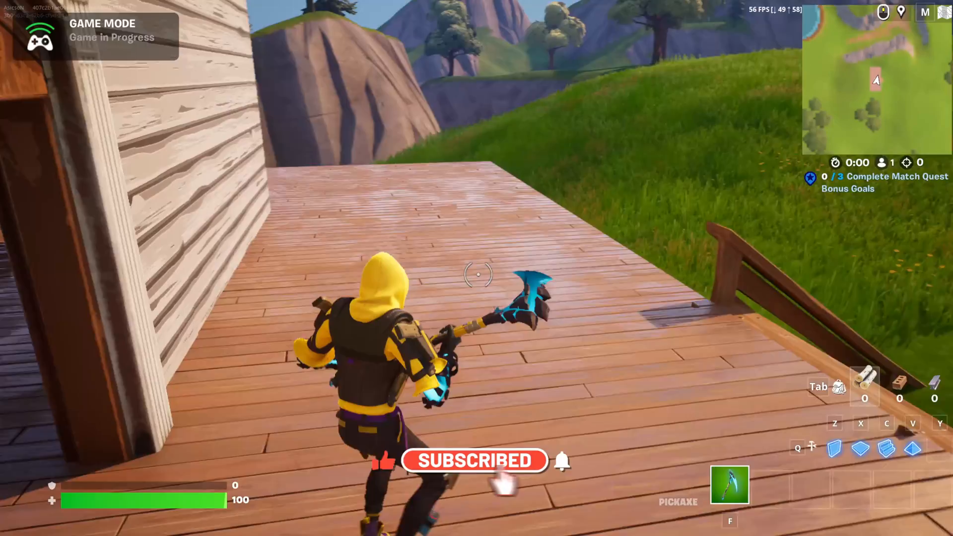
pyautogui.press('w')
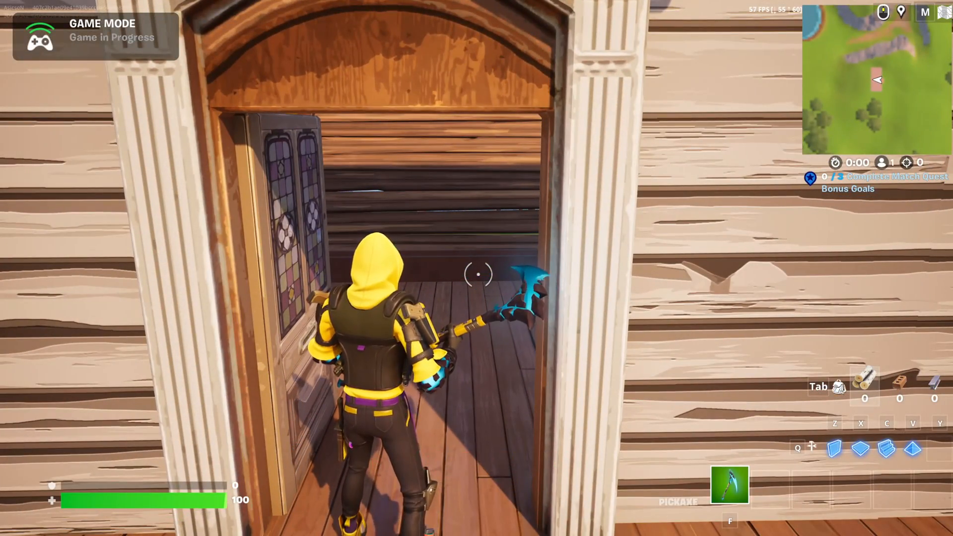
pyautogui.press('w')
pyautogui.press('w')
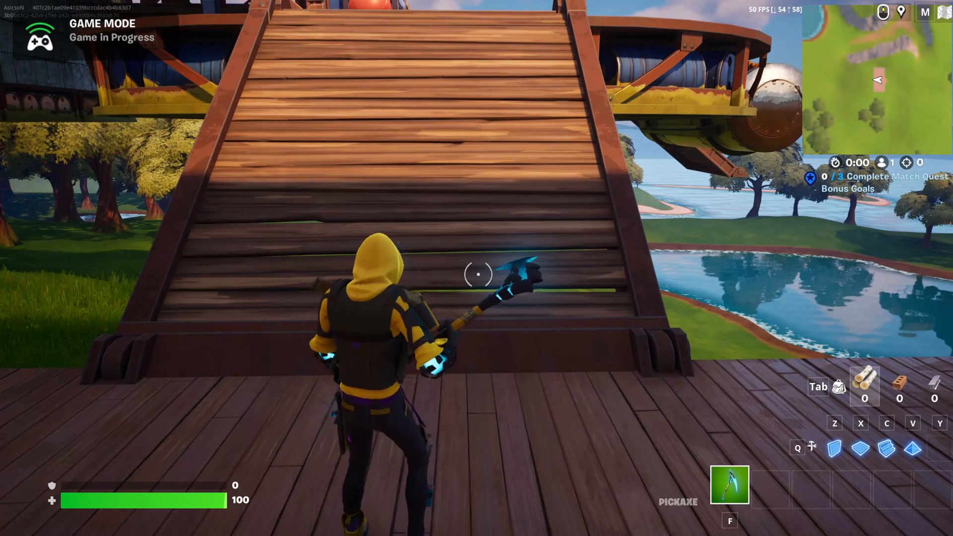